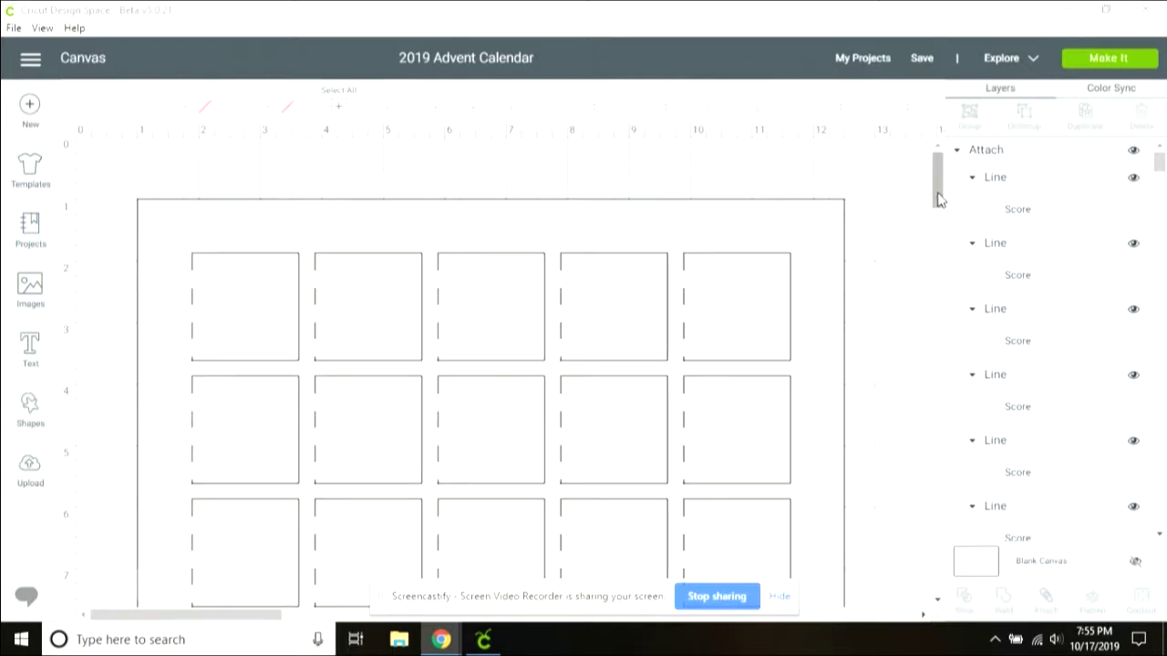
Hide the attached group holding the finished advent calendar door layout
left_click_drag(938, 201, 936, 228)
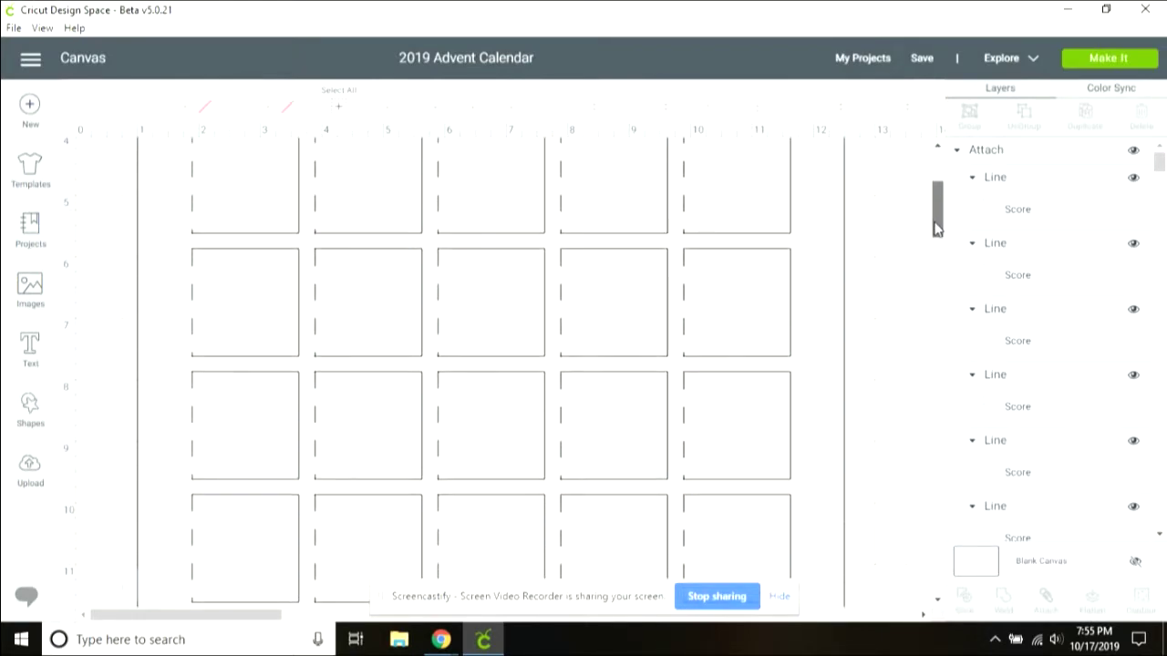
left_click_drag(936, 228, 940, 198)
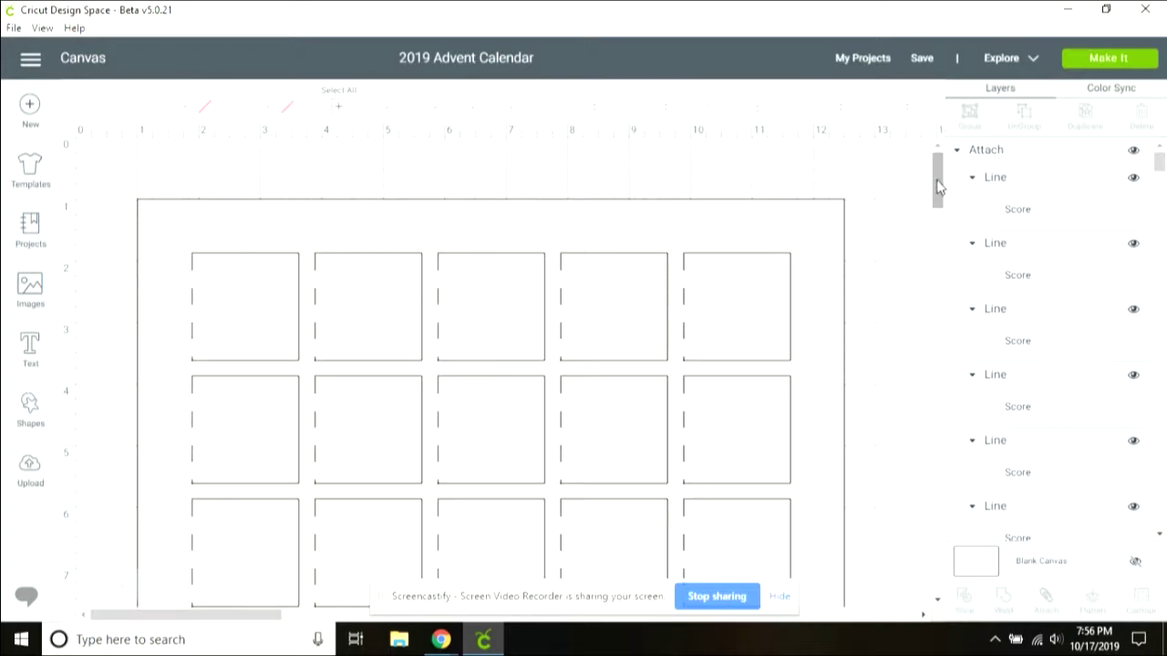
left_click_drag(939, 187, 940, 193)
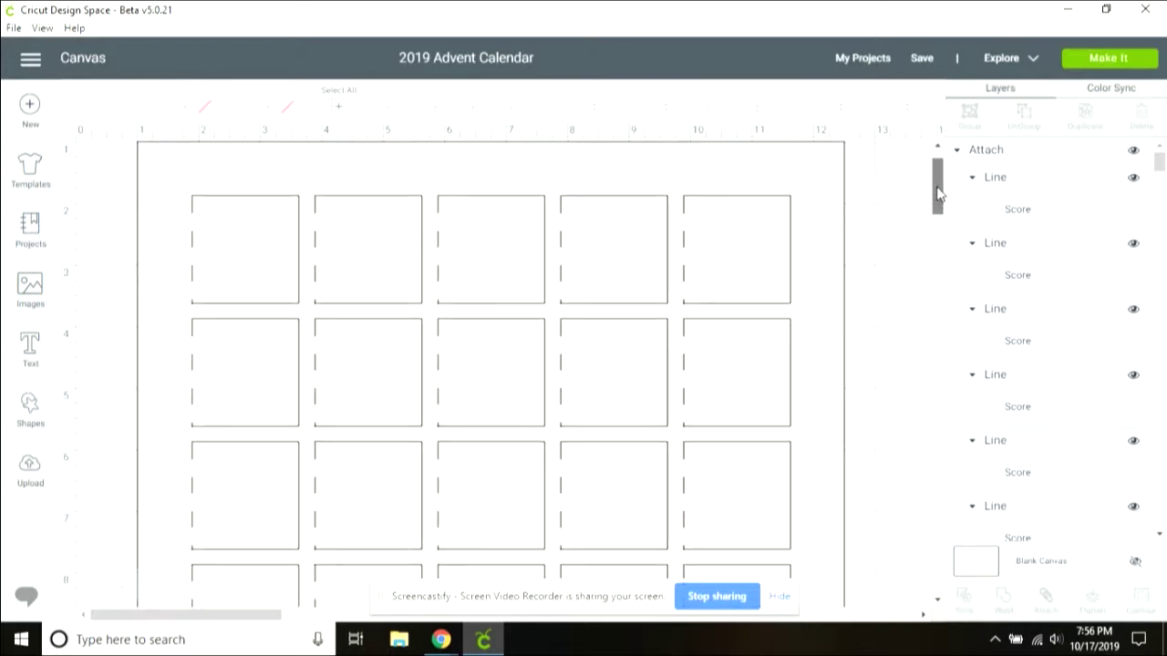
scroll(938, 193, "up", 1)
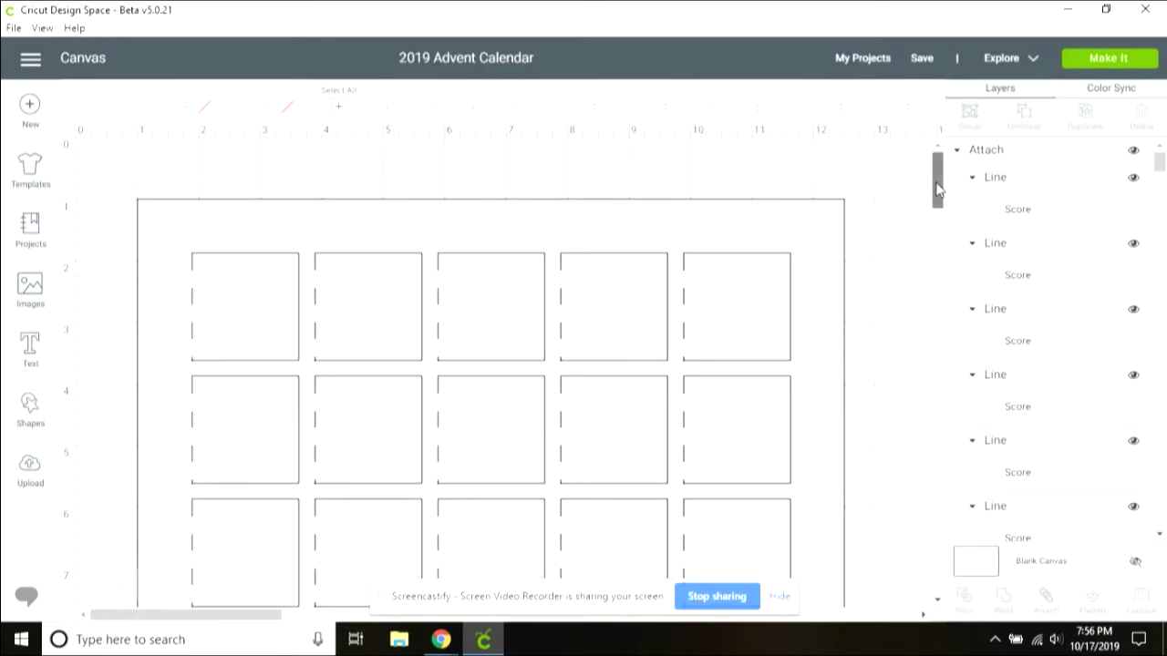
left_click_drag(939, 188, 939, 192)
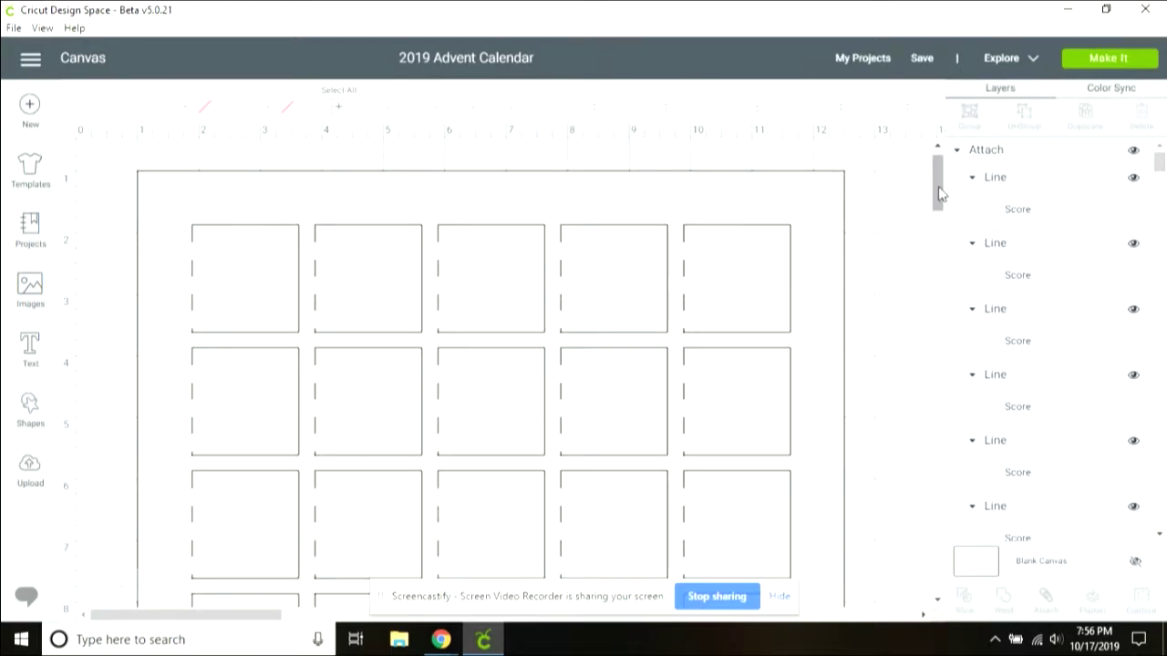
mouse_move(939, 193)
left_mouse_down()
mouse_move(940, 229)
mouse_move(940, 176)
left_mouse_up()
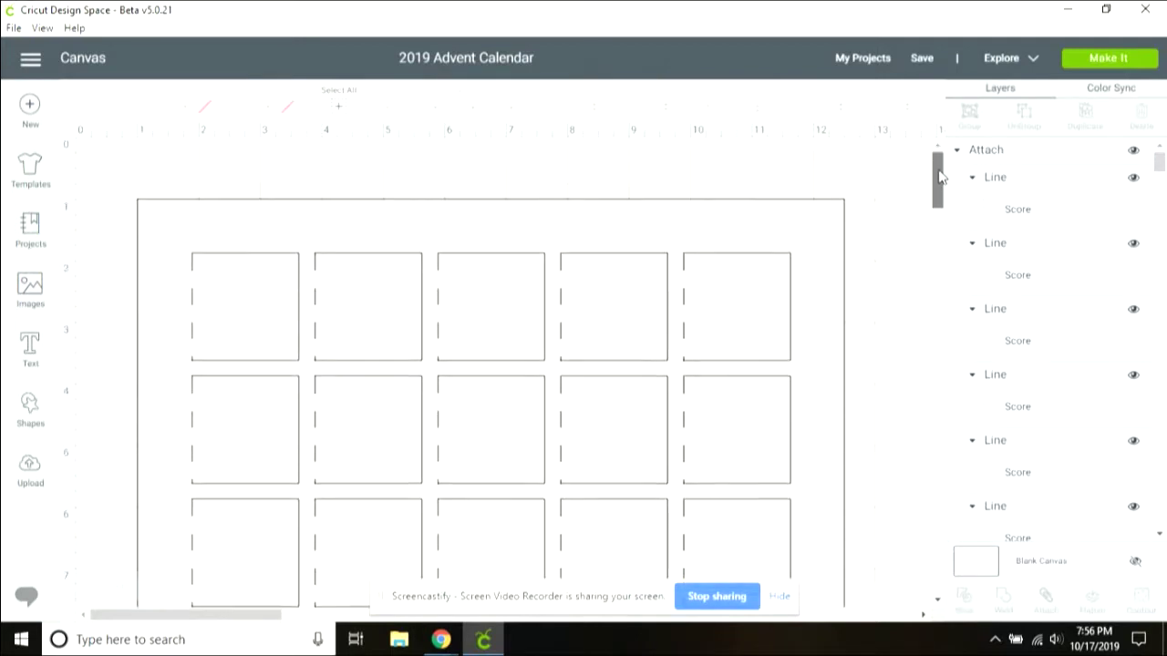
left_click(383, 228)
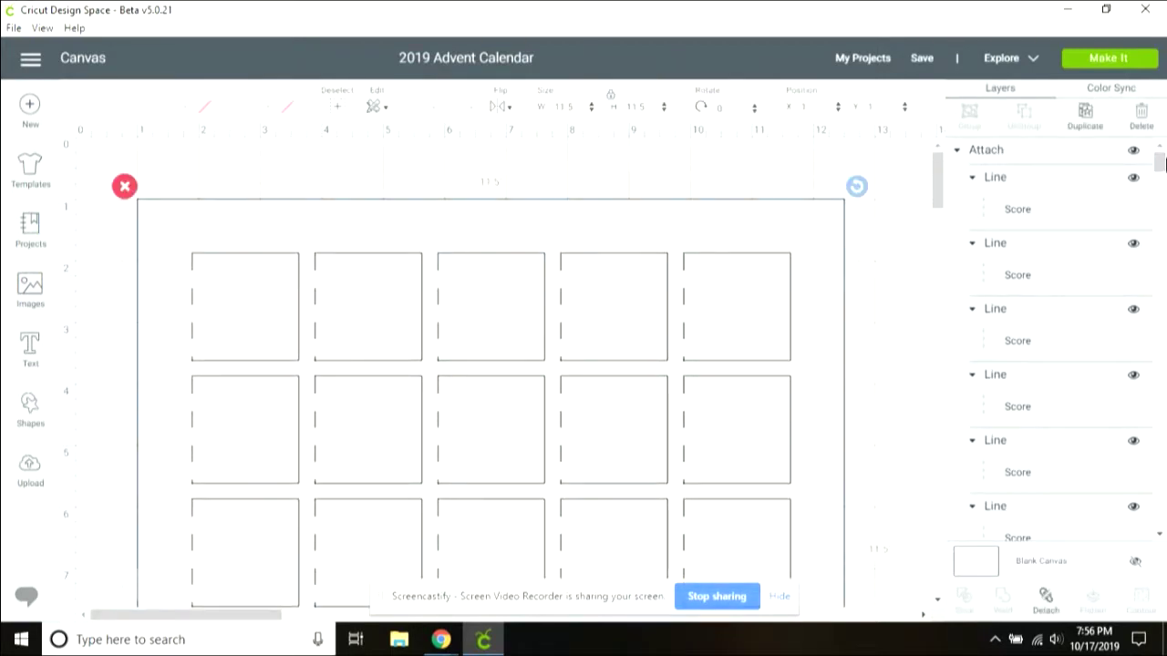
left_click(1133, 151)
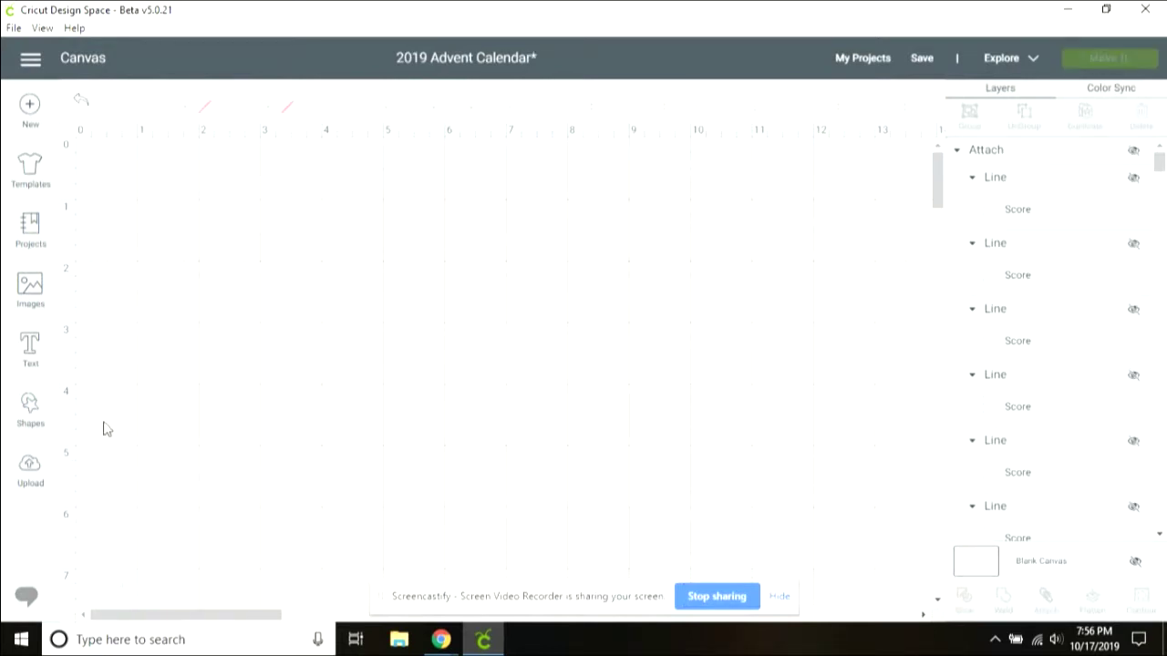
Add a square shape to the canvas and set its material color to white
left_click(29, 405)
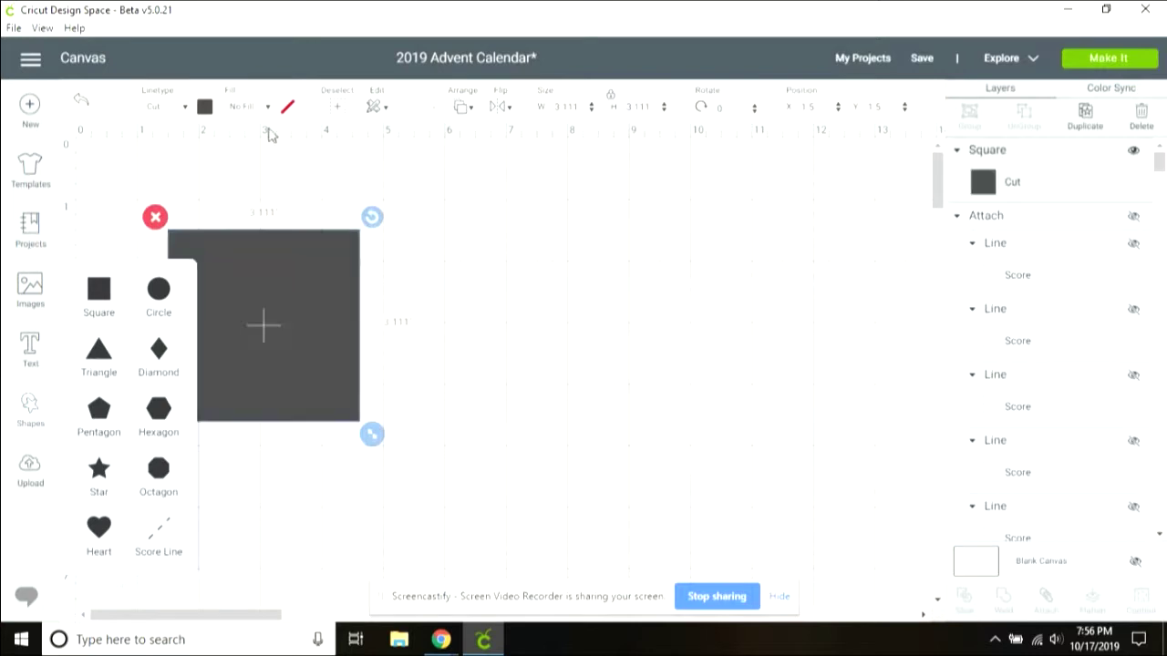
left_click(205, 107)
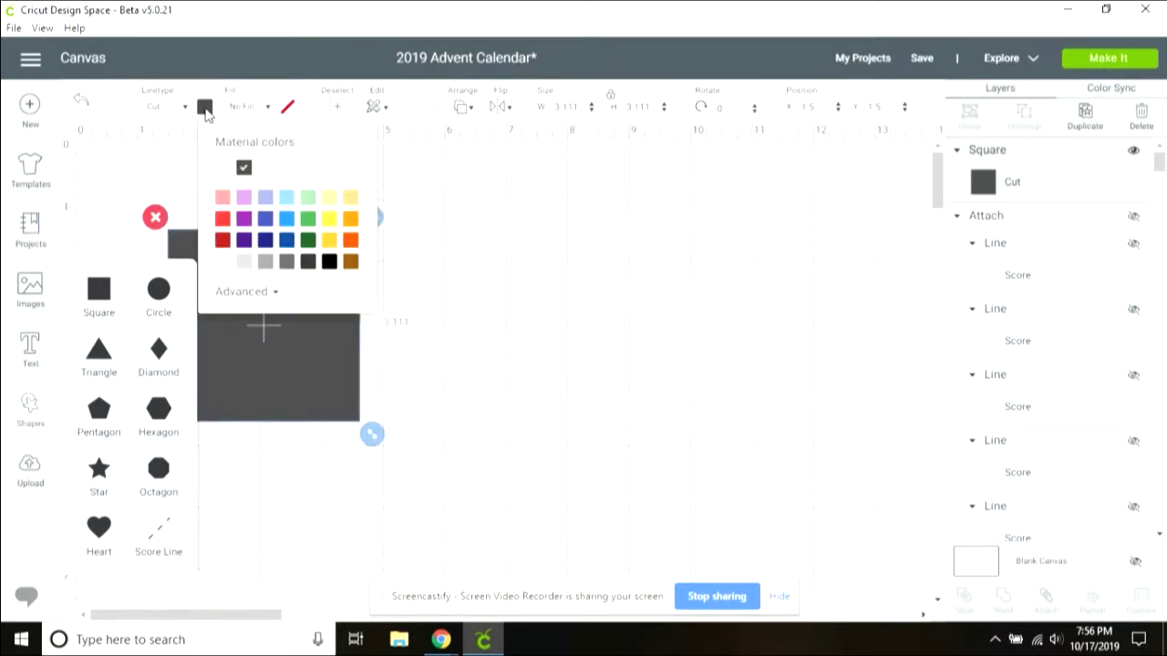
left_click(222, 170)
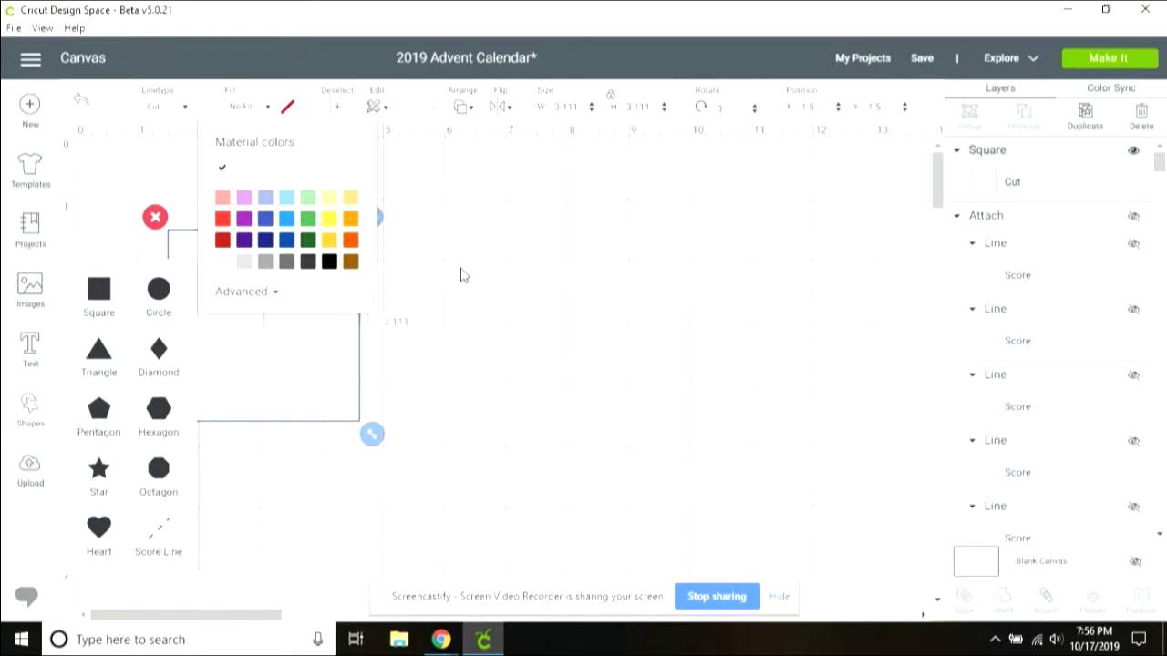
left_click(505, 215)
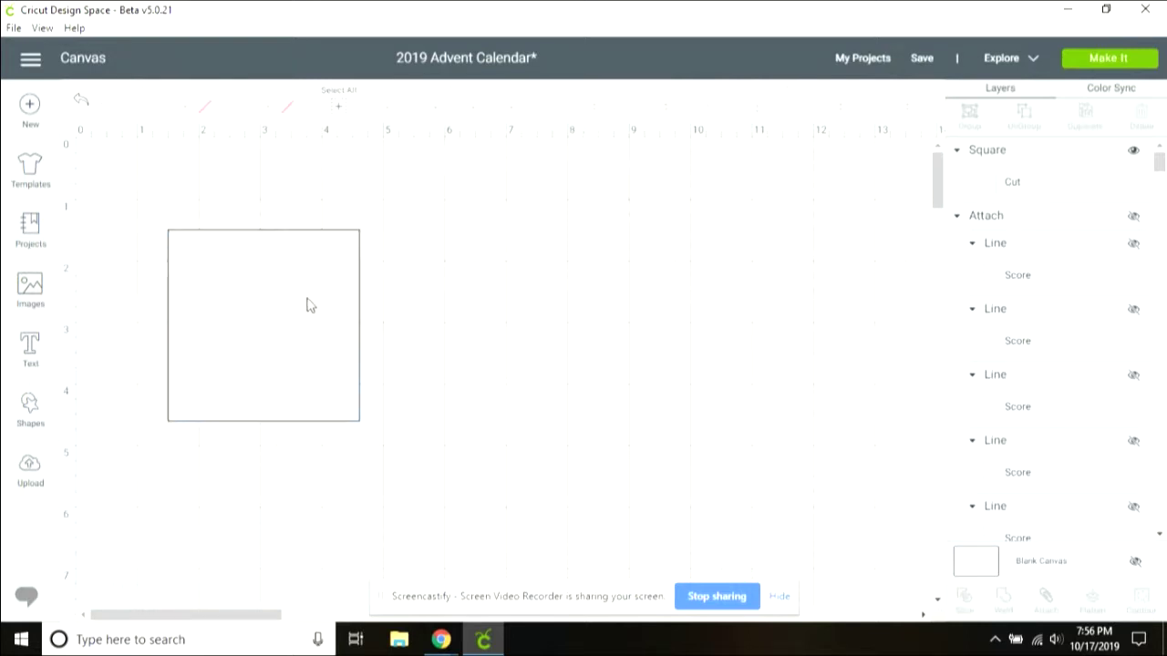
Set the square's width and height to 11.5 and its position to X 1, Y 1
key("ctrl+a")
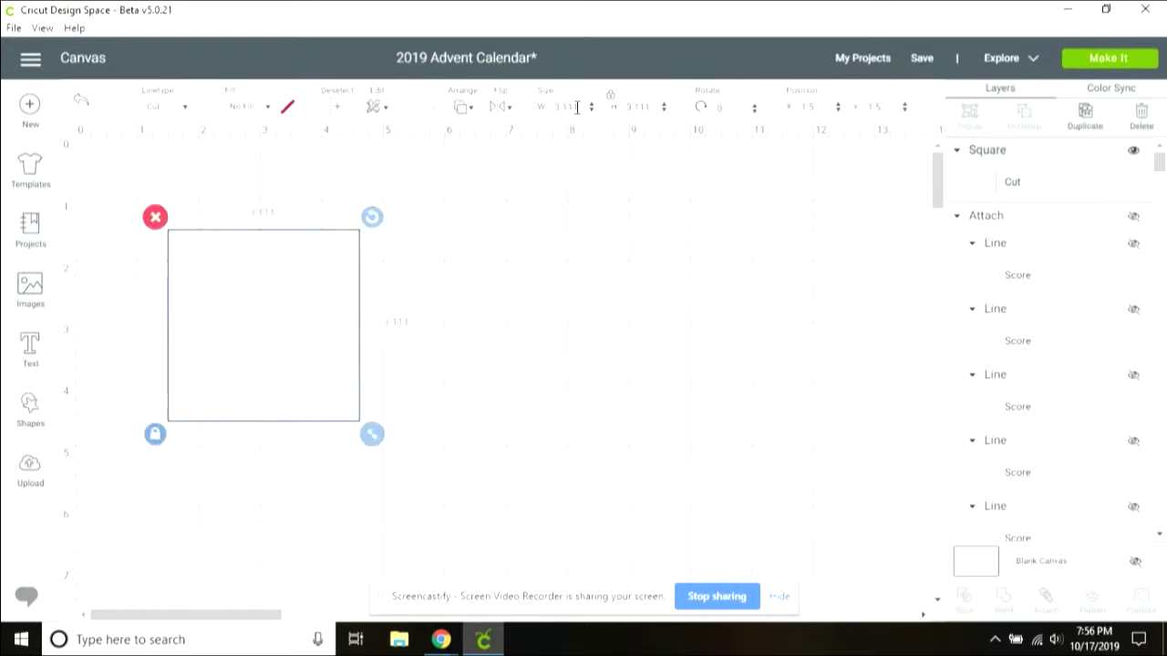
left_click(558, 107)
type("11.5")
key("Tab")
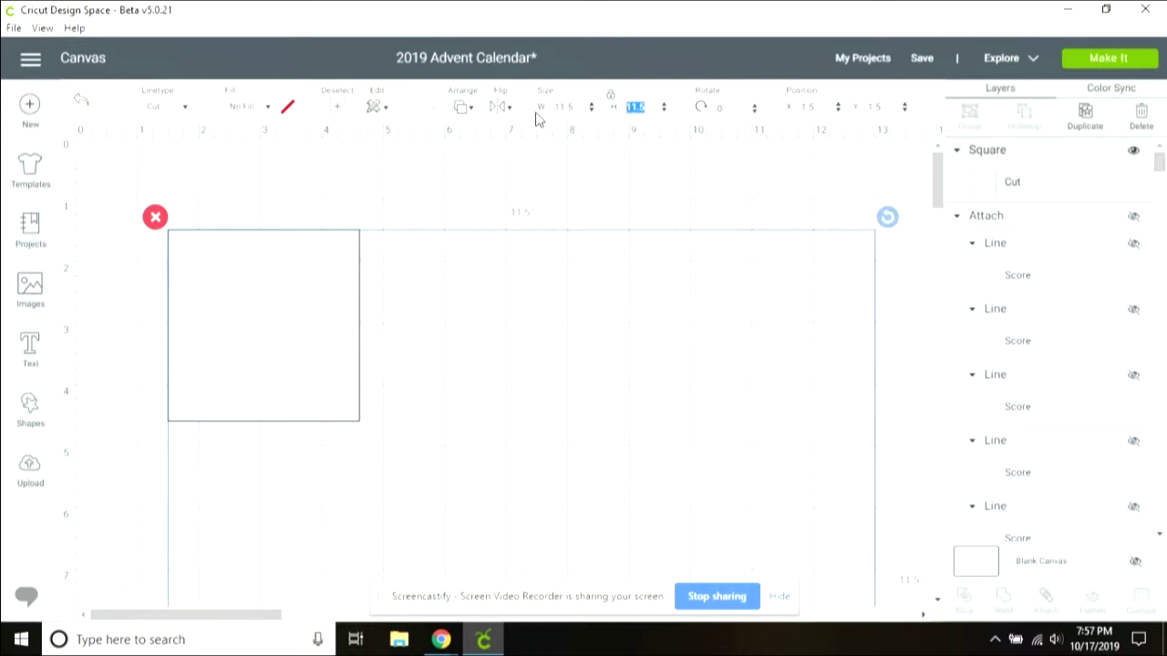
left_click(806, 108)
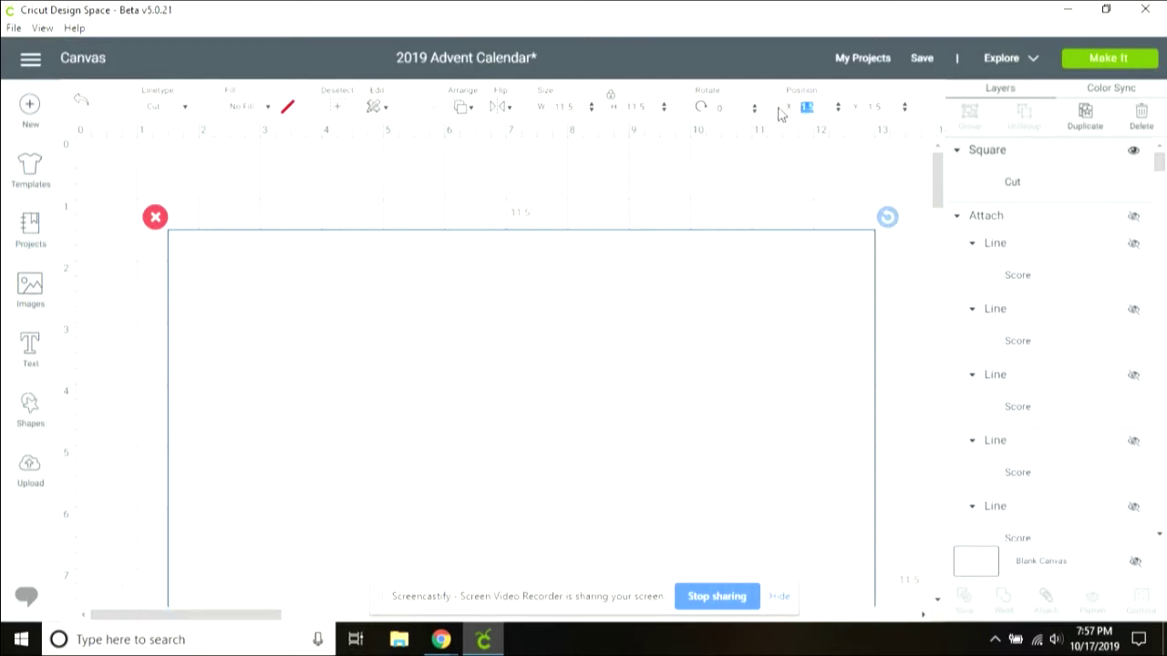
type("1")
key("Tab")
type("1")
key("Tab")
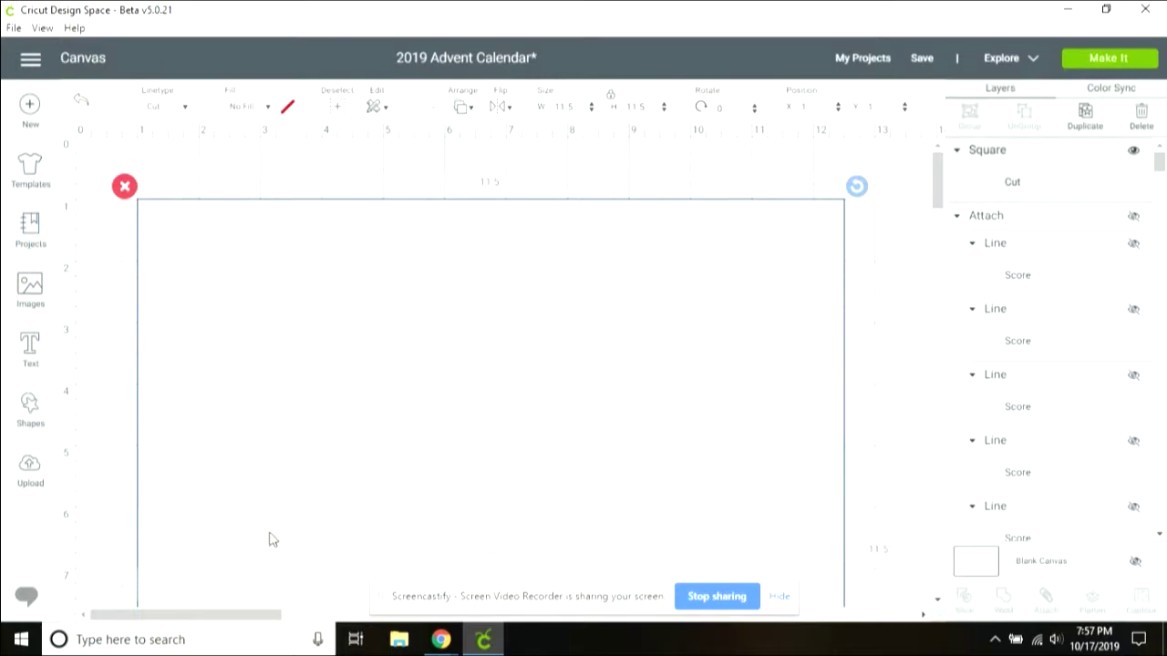
Add a score line, duplicate it, and move the copy aside to about X 8.5, Y 3 inside the square
left_click(30, 406)
left_click(163, 538)
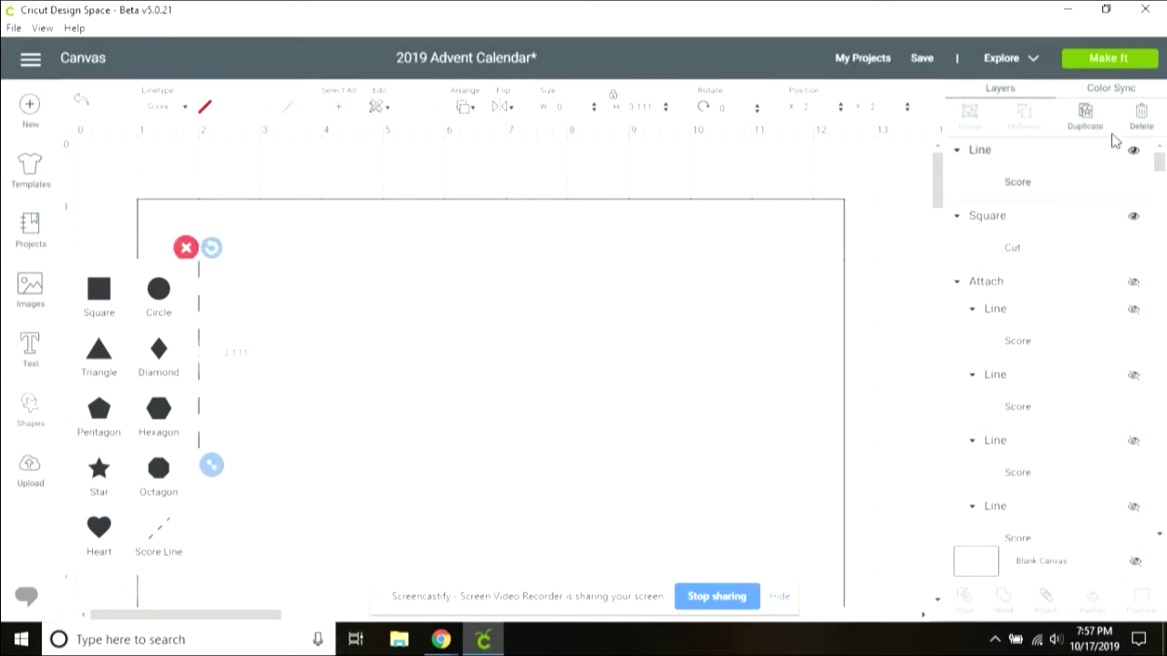
left_click(1085, 117)
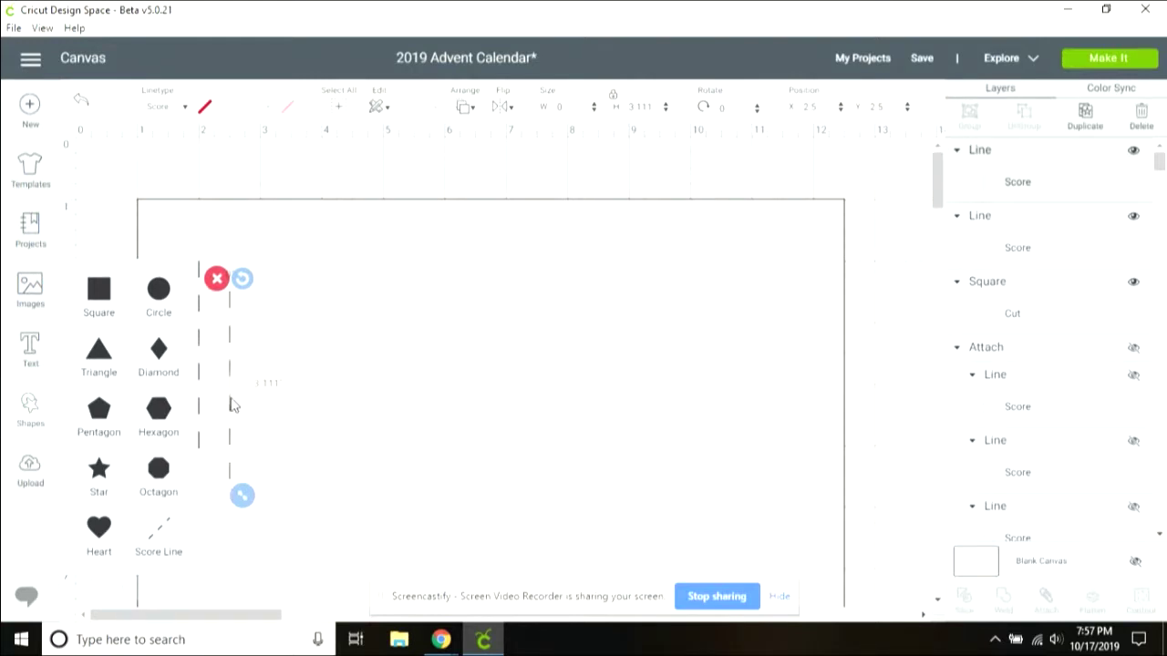
left_click_drag(695, 440, 706, 443)
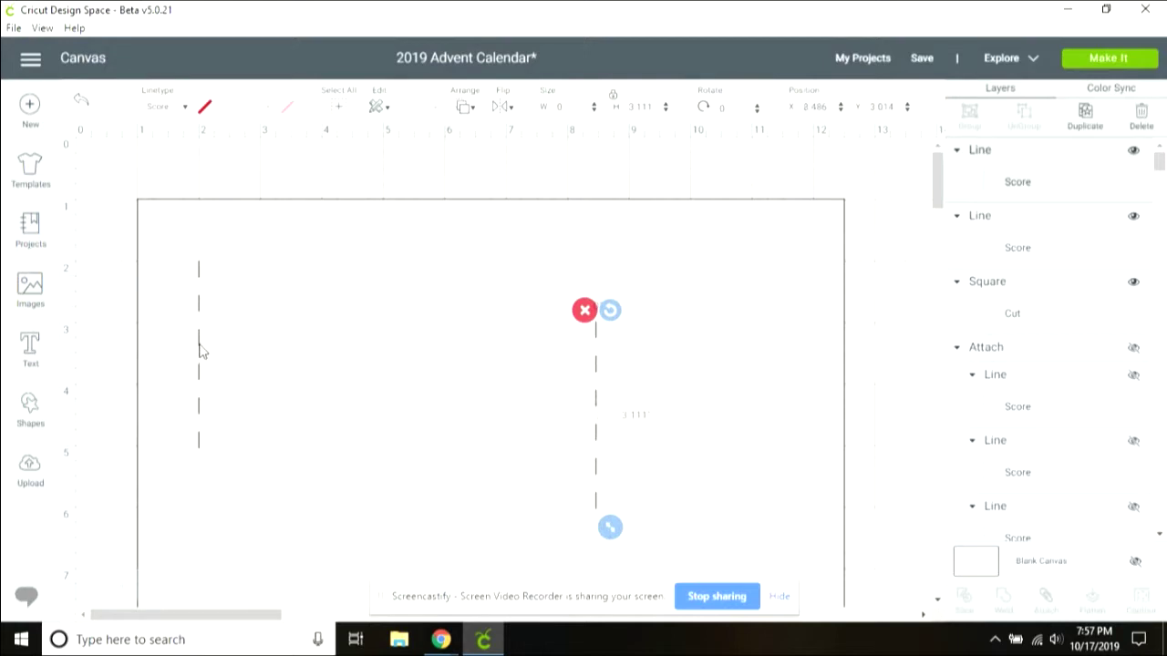
Change the original score line's linetype to Cut and set its height to 1.75
left_click(182, 108)
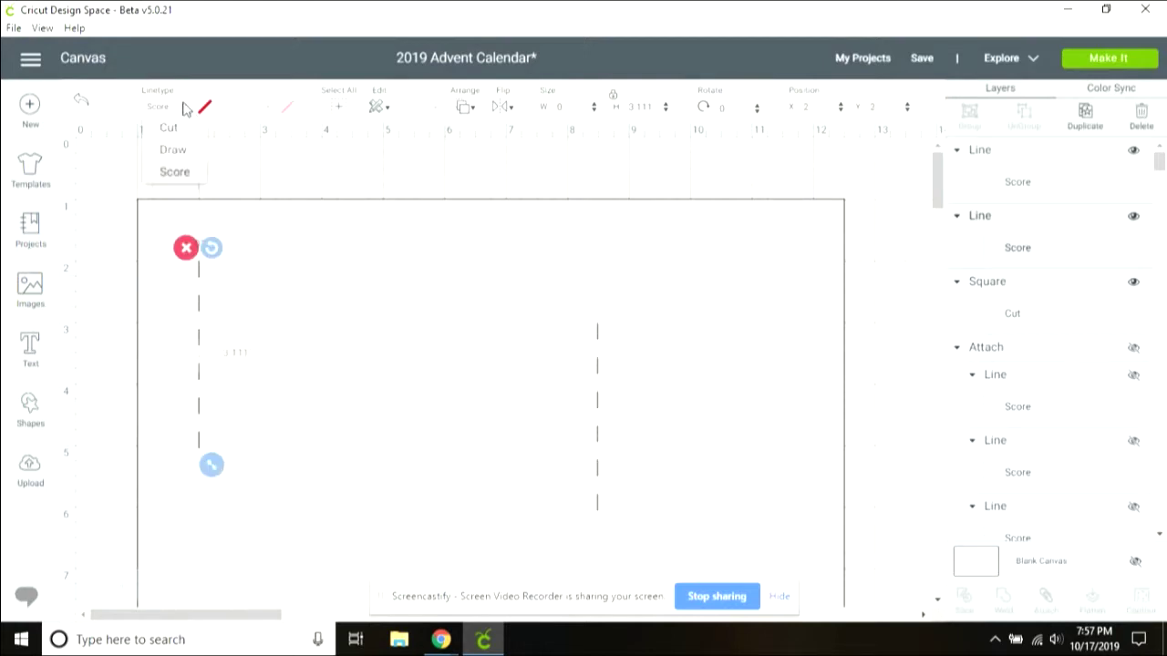
left_click(177, 134)
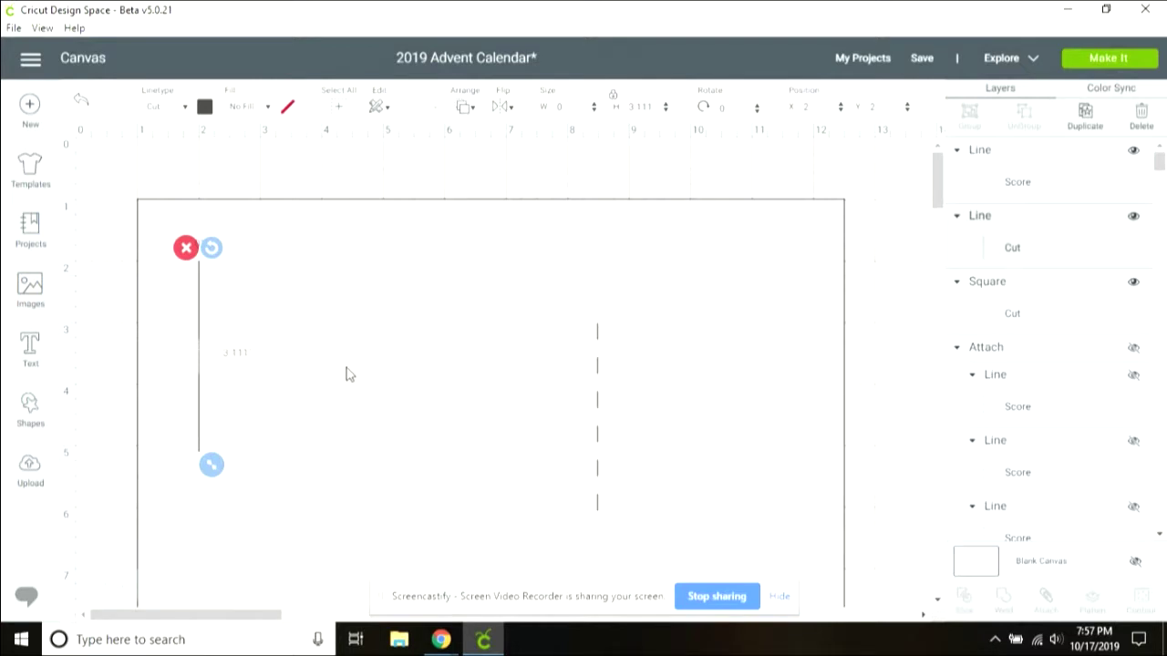
left_click(655, 107)
type("1.75")
key("Return")
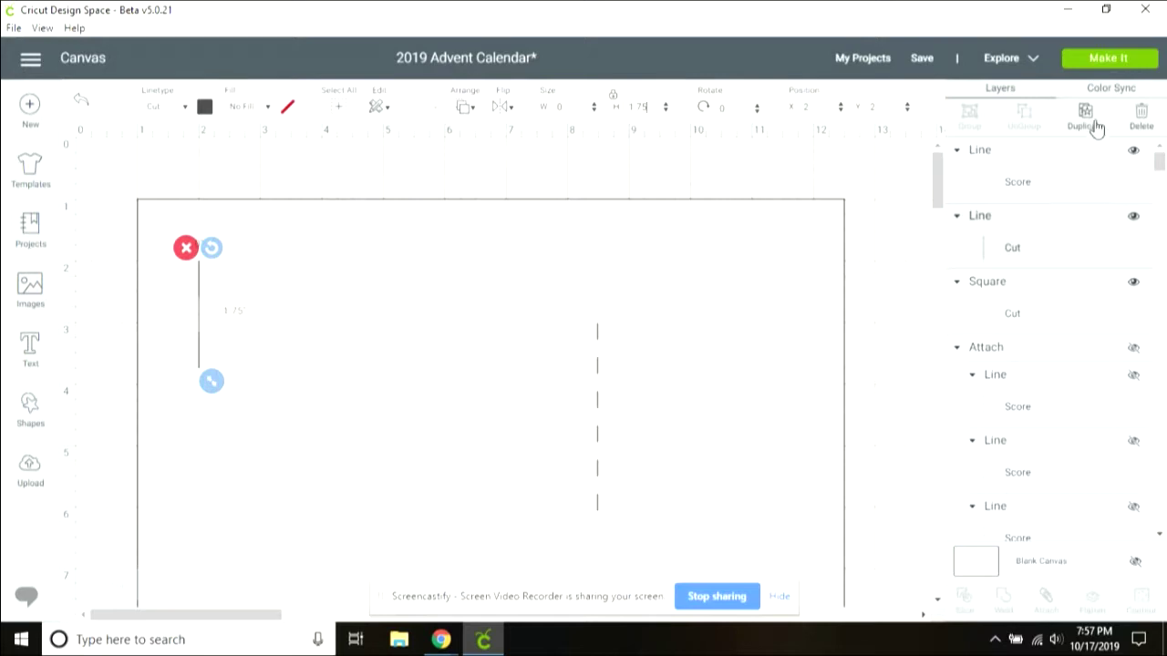
Duplicate the 1.75 cut line and rotate the copy 90 degrees
left_click(615, 215)
key("ctrl+v")
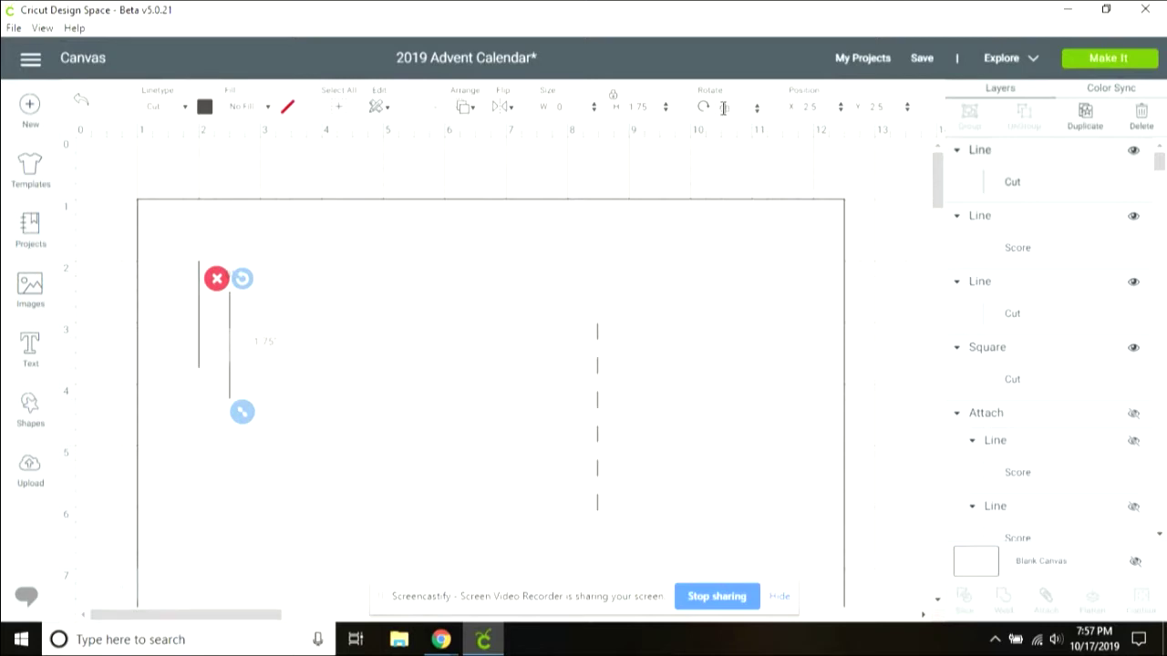
left_click(723, 107)
type("90")
key("Return")
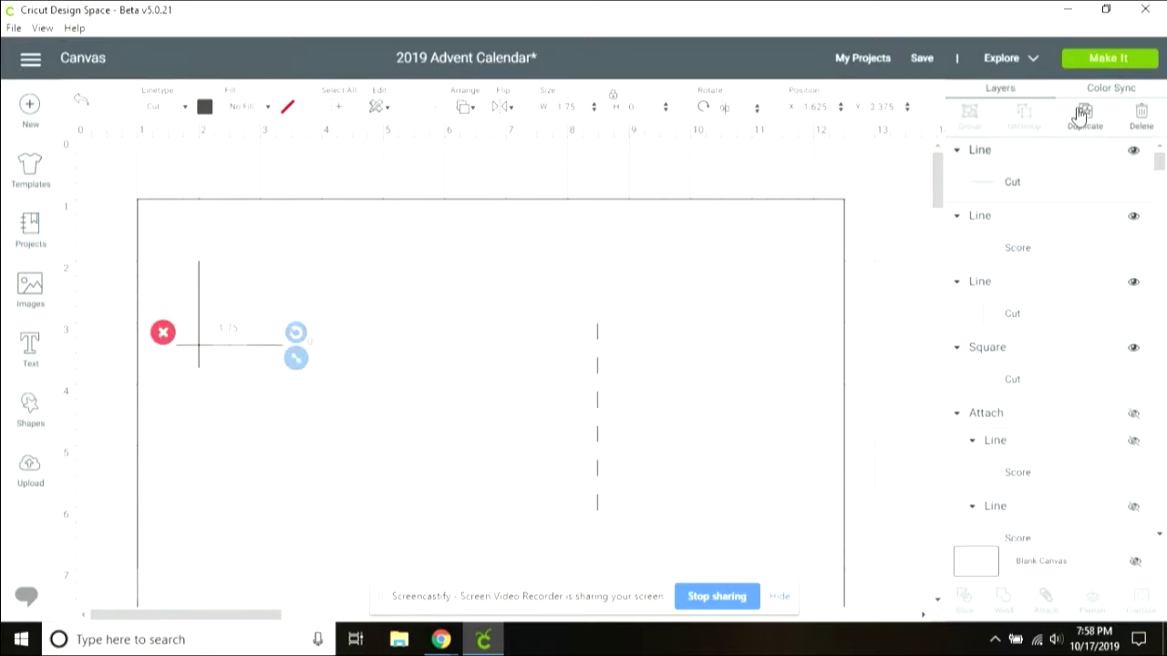
Duplicate the horizontal cut line and move the vertical cut line clear of both, to about X 6.4, Y 2.4
left_click(867, 270)
key("ctrl+v")
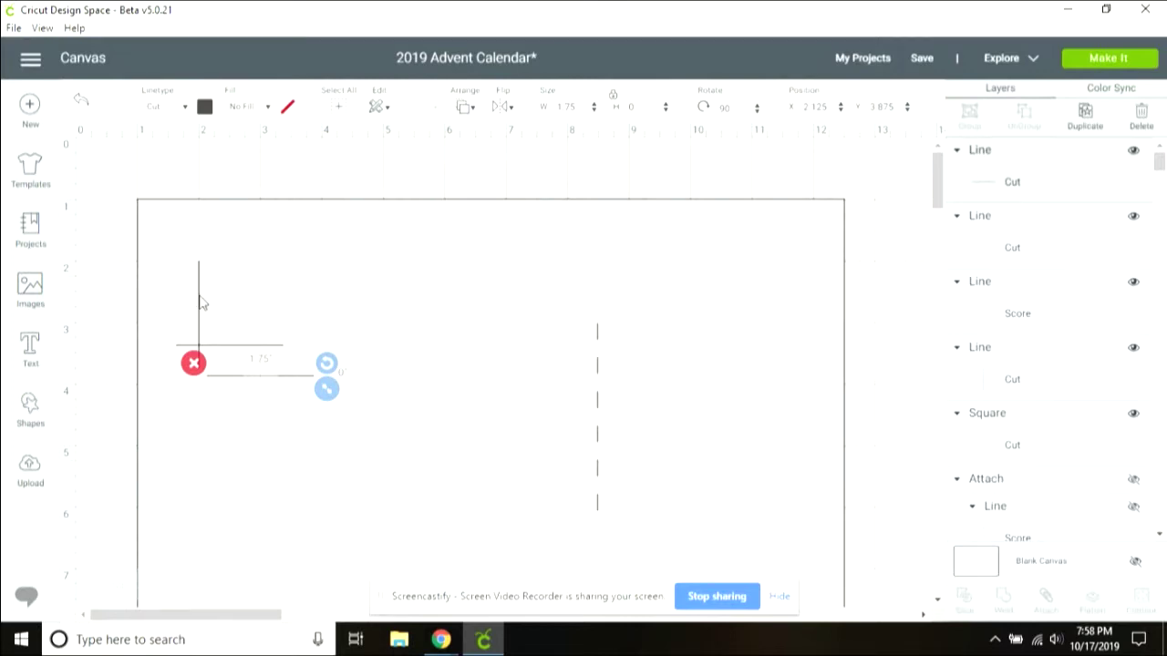
left_click_drag(202, 304, 469, 328)
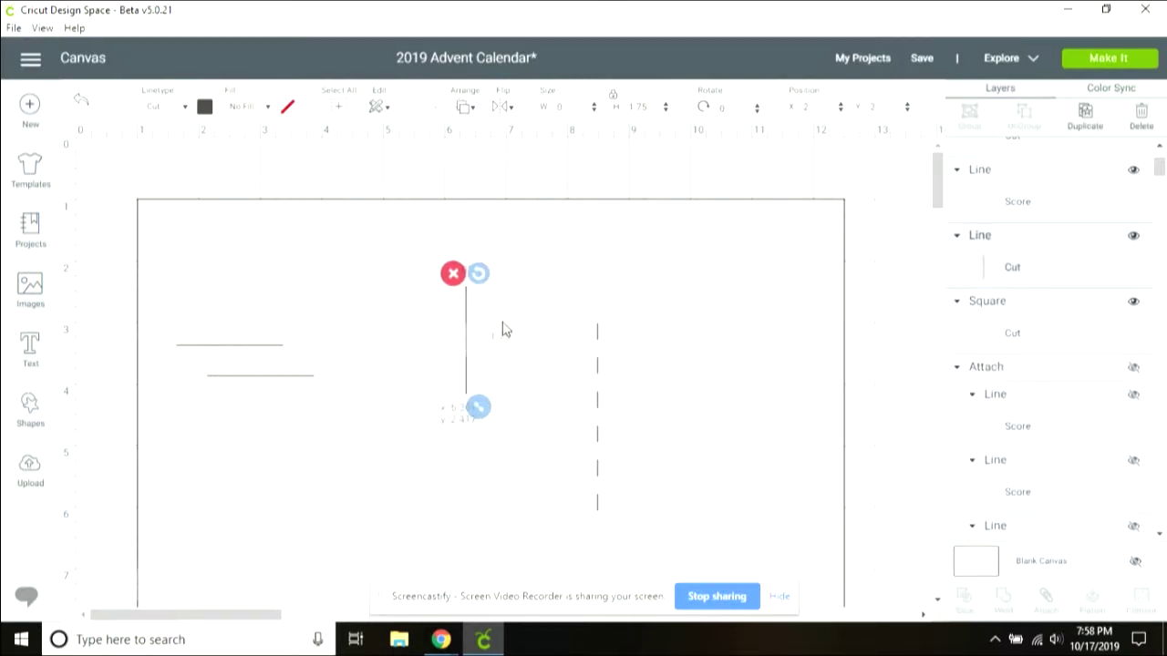
Position the upper horizontal cut line at X 1.75, Y 1.75 as the door's top edge
left_click(265, 346)
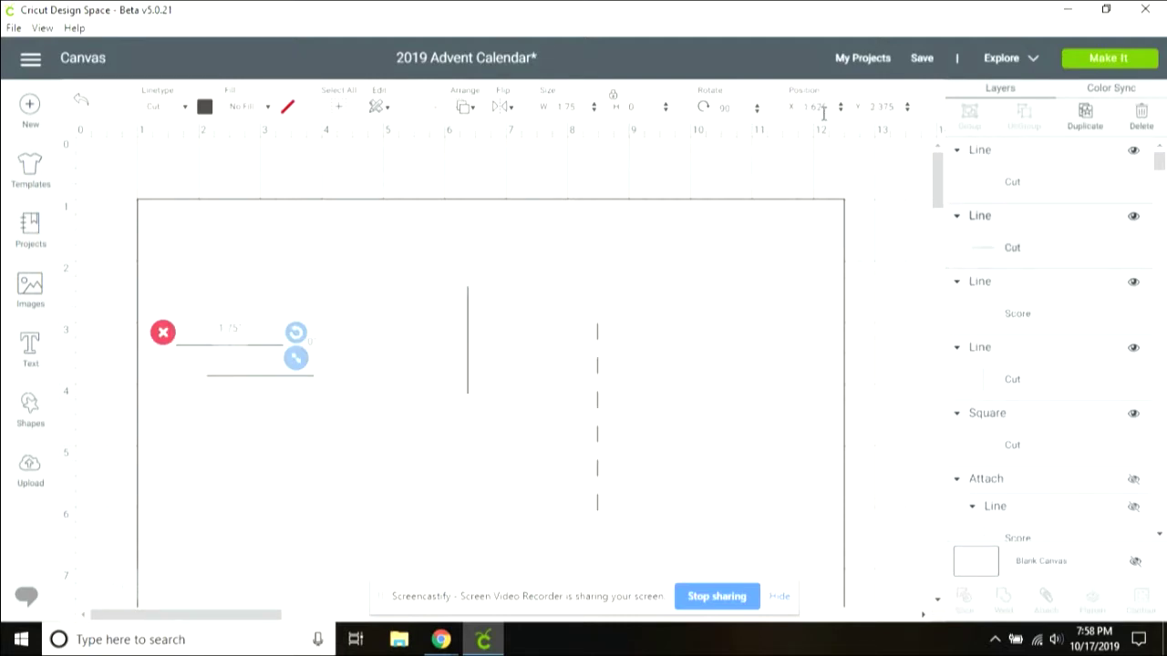
left_click_drag(829, 108, 786, 111)
type("1")
key("Return")
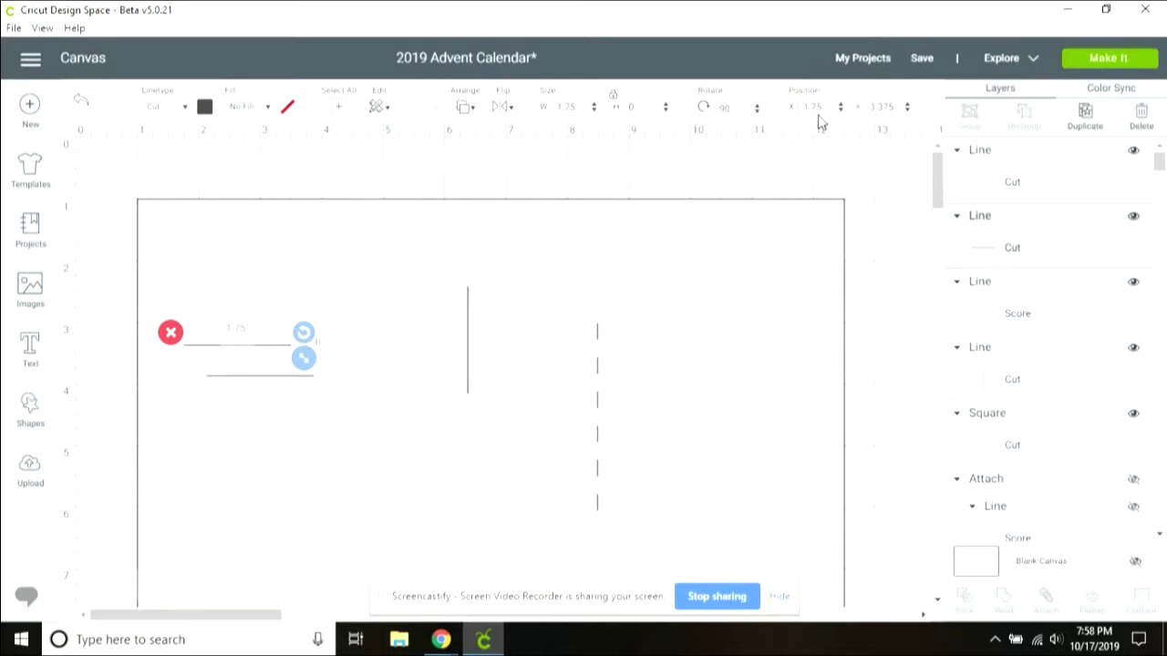
key("Tab")
type("1")
key("Return")
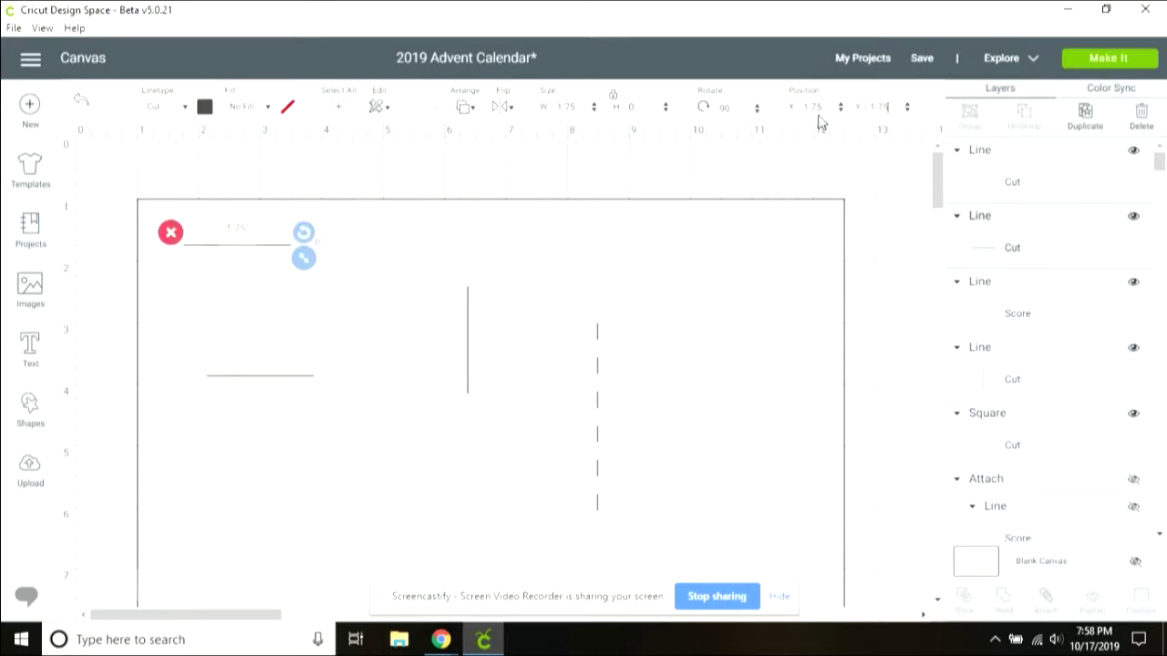
Position the vertical cut line at X 3.5, Y 1.75 as the door's right edge
left_click(468, 314)
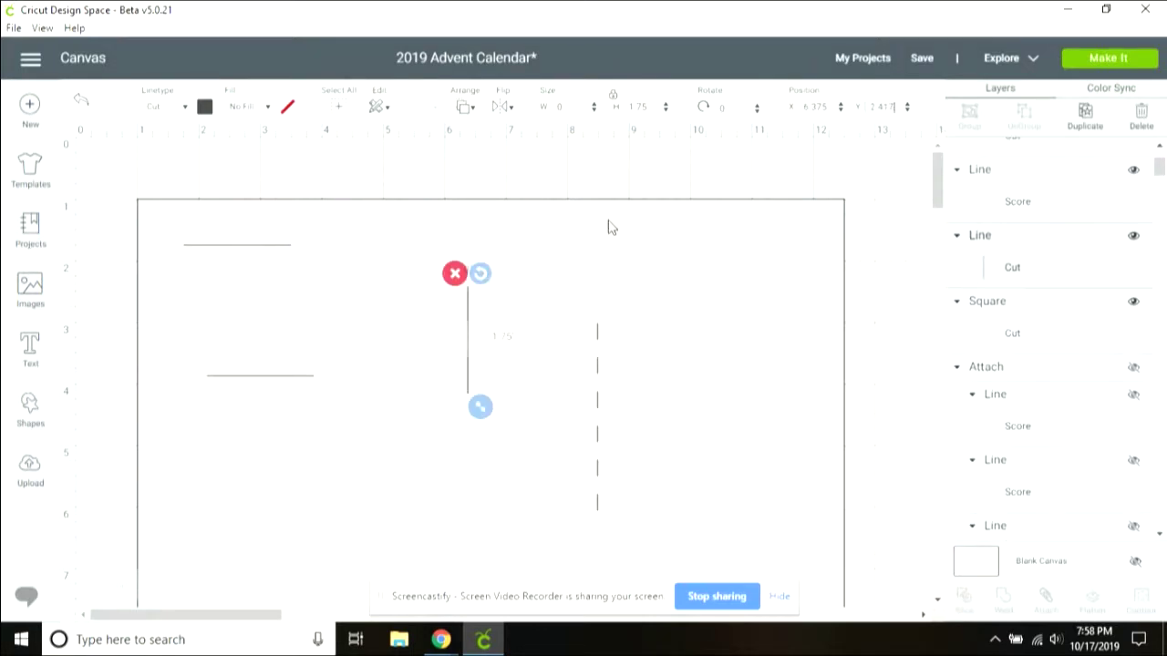
left_click(828, 106)
type("3.5")
key("Tab")
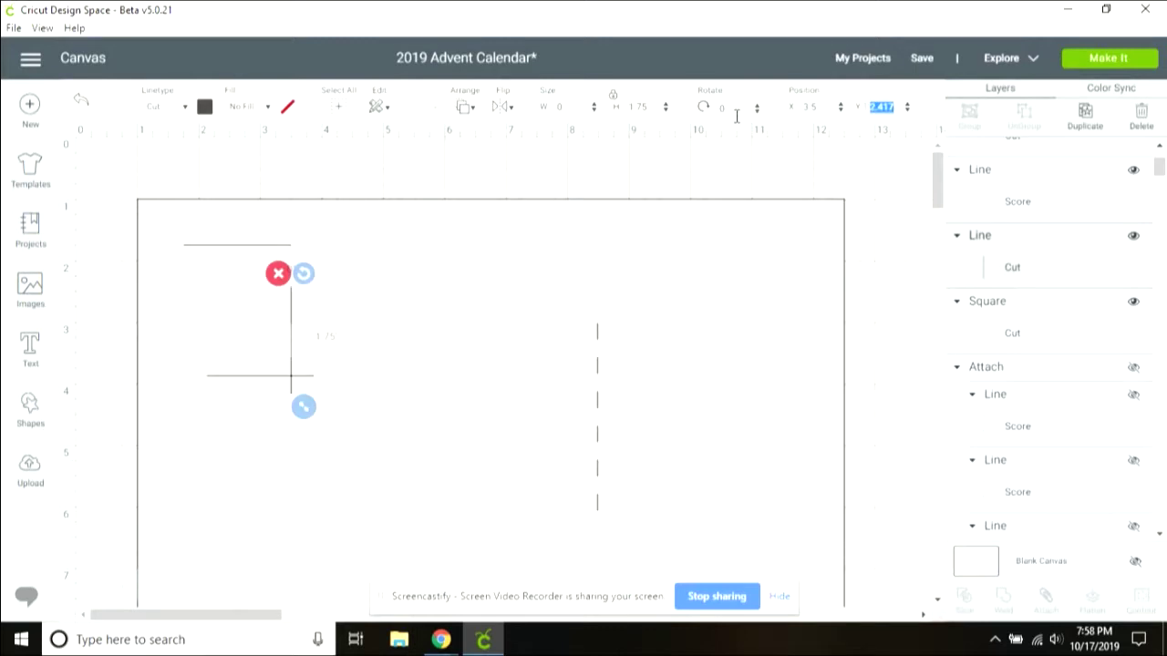
type("1.75")
key("Return")
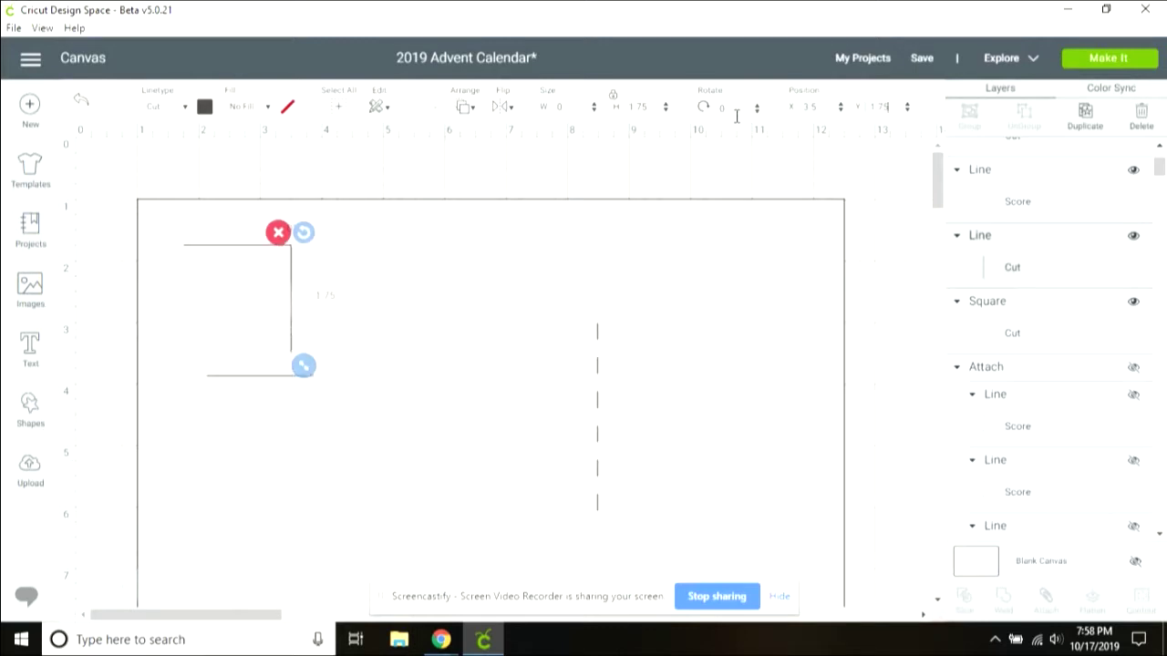
Position the lower horizontal cut line at X 1.75, Y 3.5 as the door's bottom edge
left_click(252, 380)
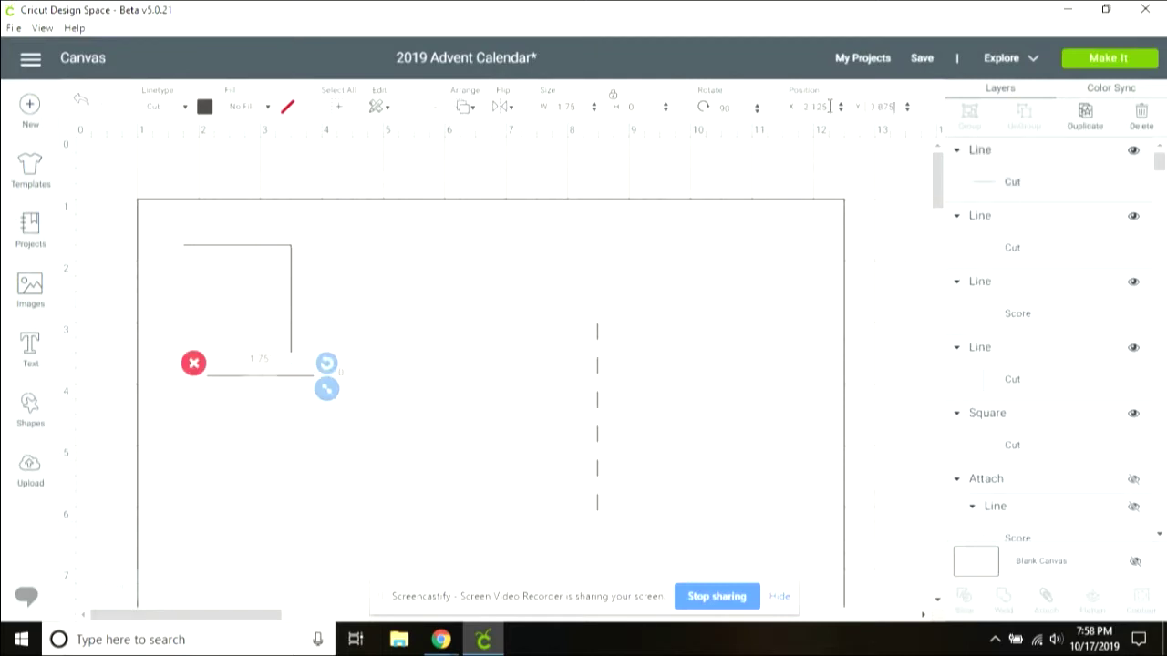
left_click_drag(829, 106, 769, 114)
type("1.75")
key("Tab")
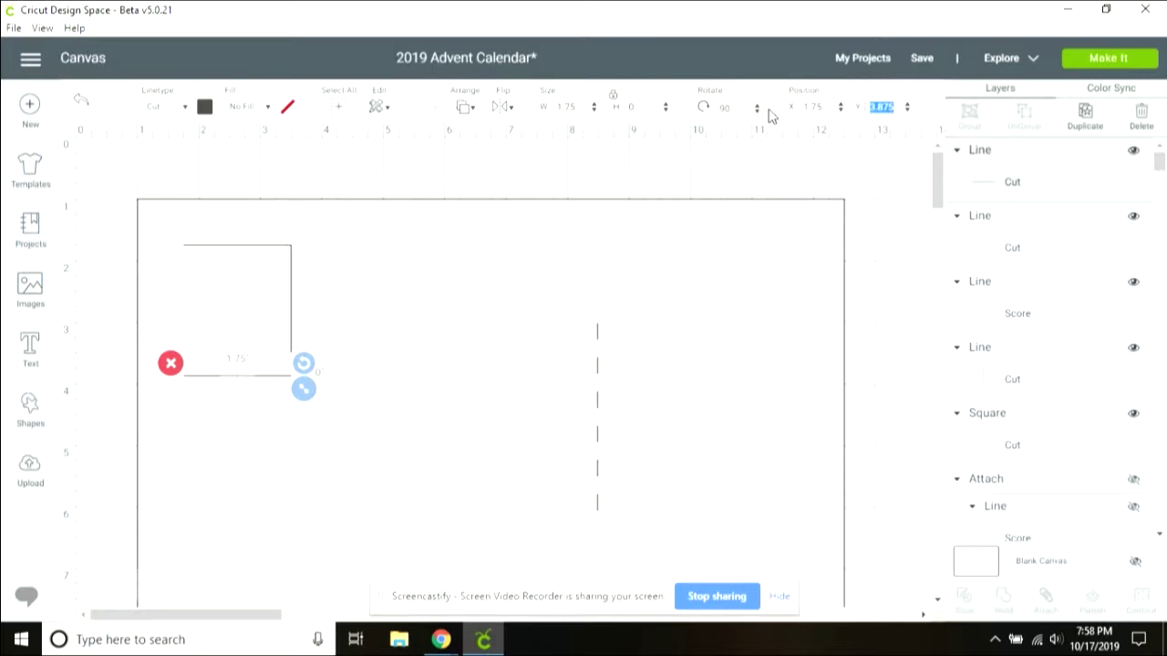
type("3.5")
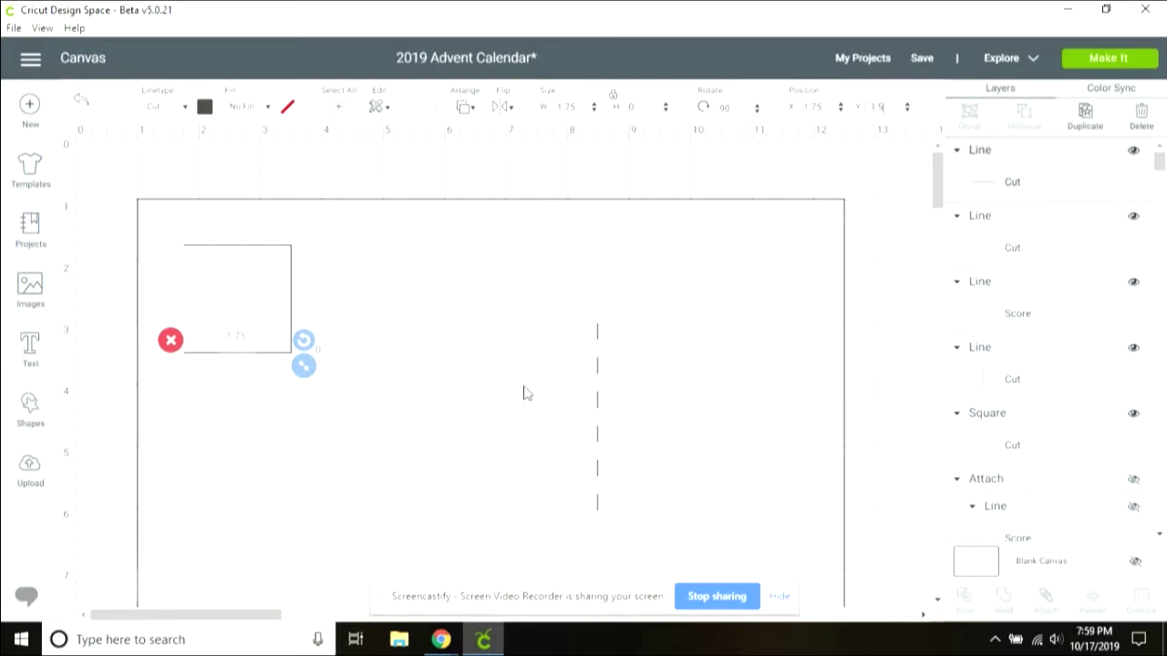
Set the score line's height to 1.75 and position it at X 1.75, Y 1.75 as the door's hinge edge
left_click(597, 399)
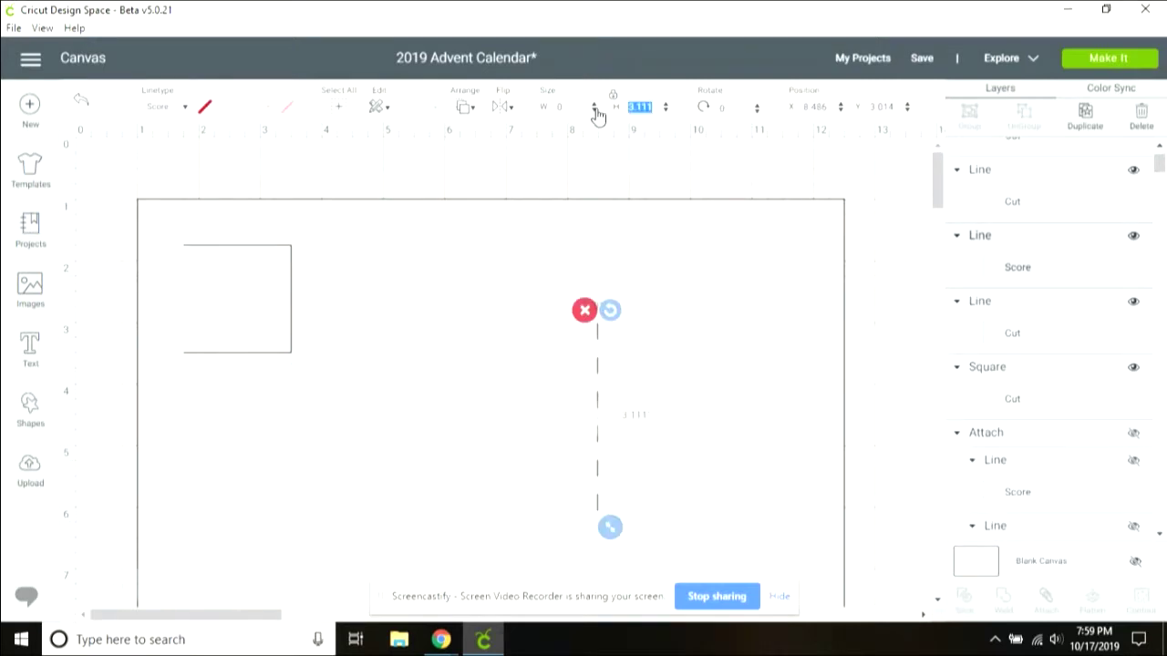
type("1.75")
key("Tab")
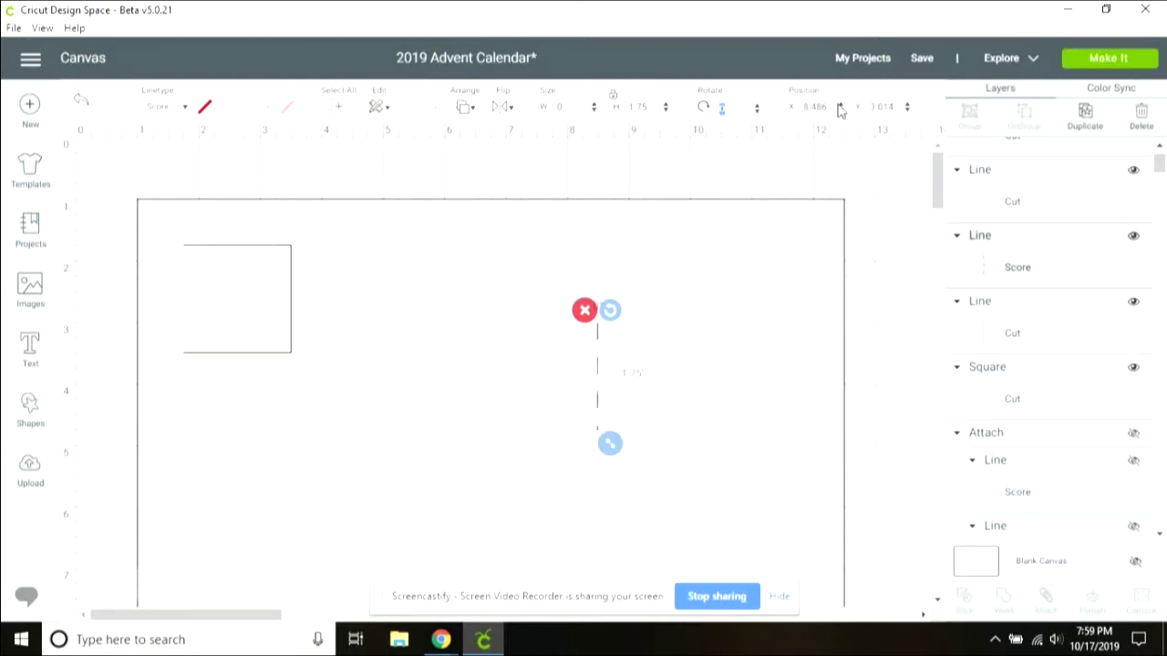
key("Tab")
type("1.75")
key("Tab")
type("1")
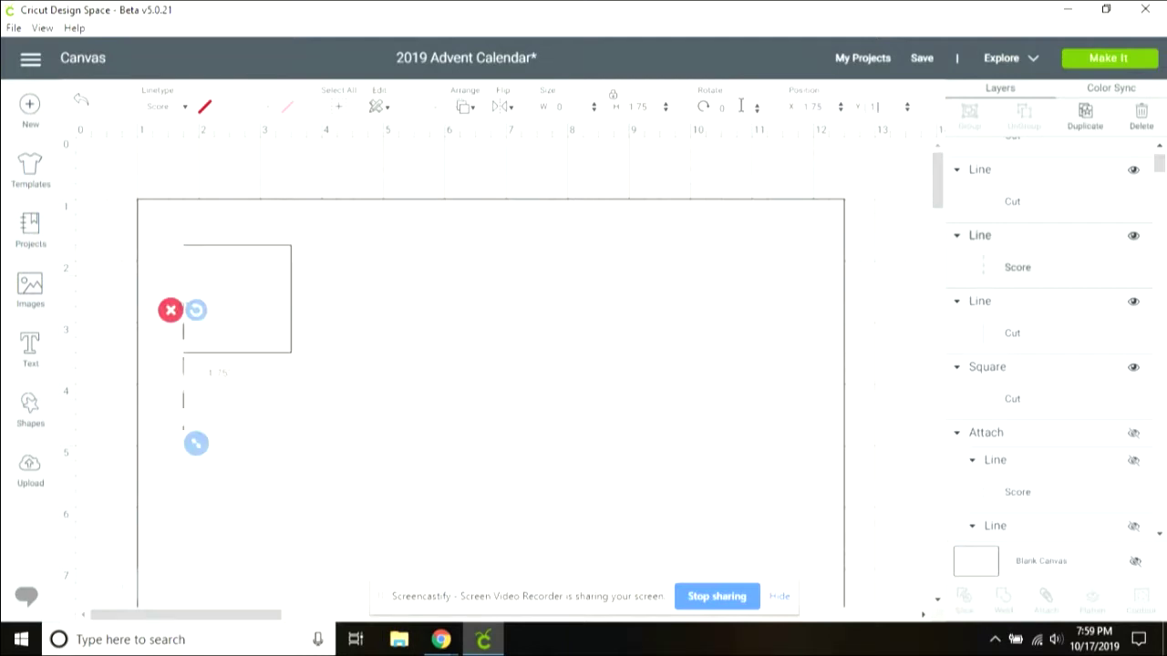
type(".74")
key("Return")
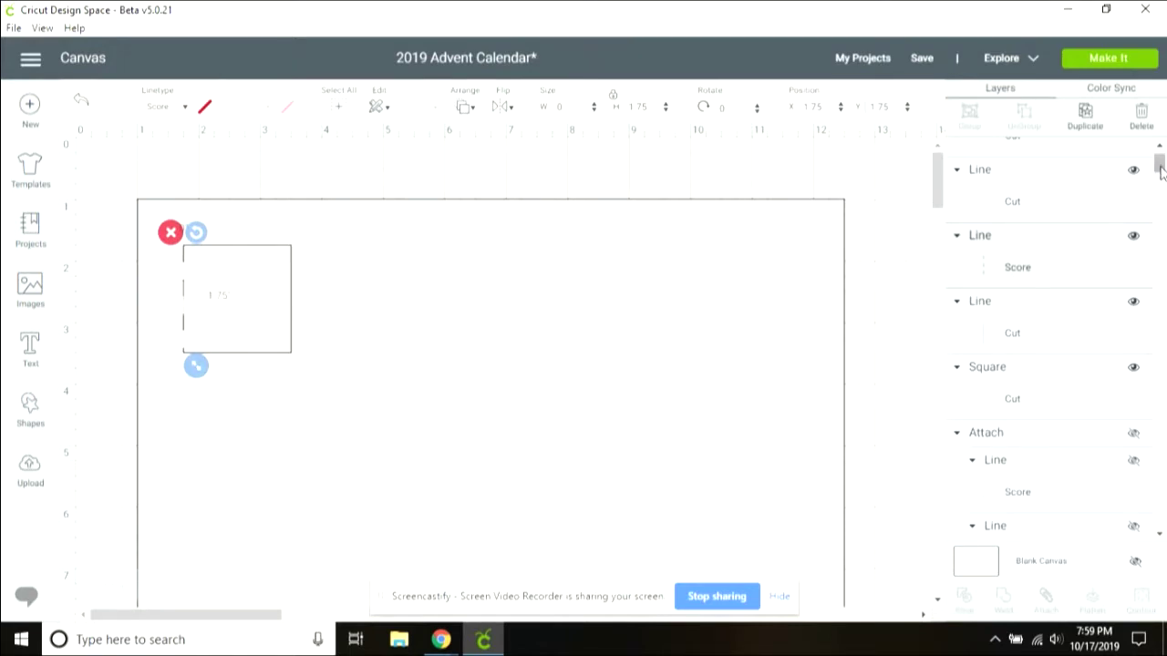
Attach the score line and the three cut lines together as one door
scroll(1159, 168, "up", 1)
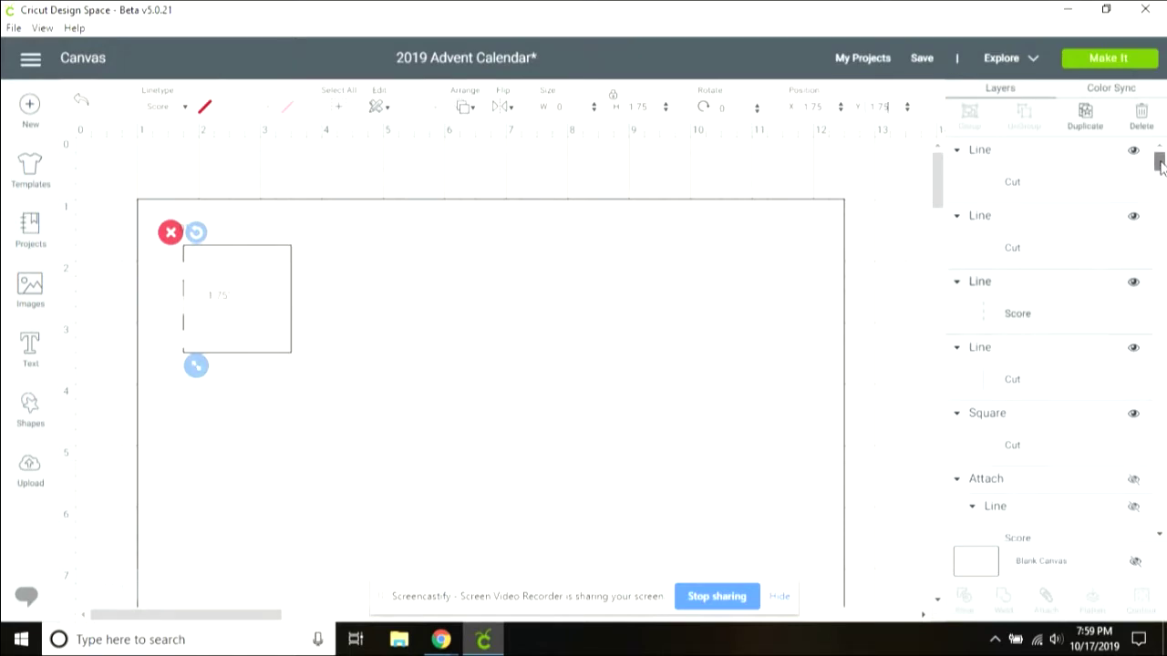
left_click(1085, 183, "shift")
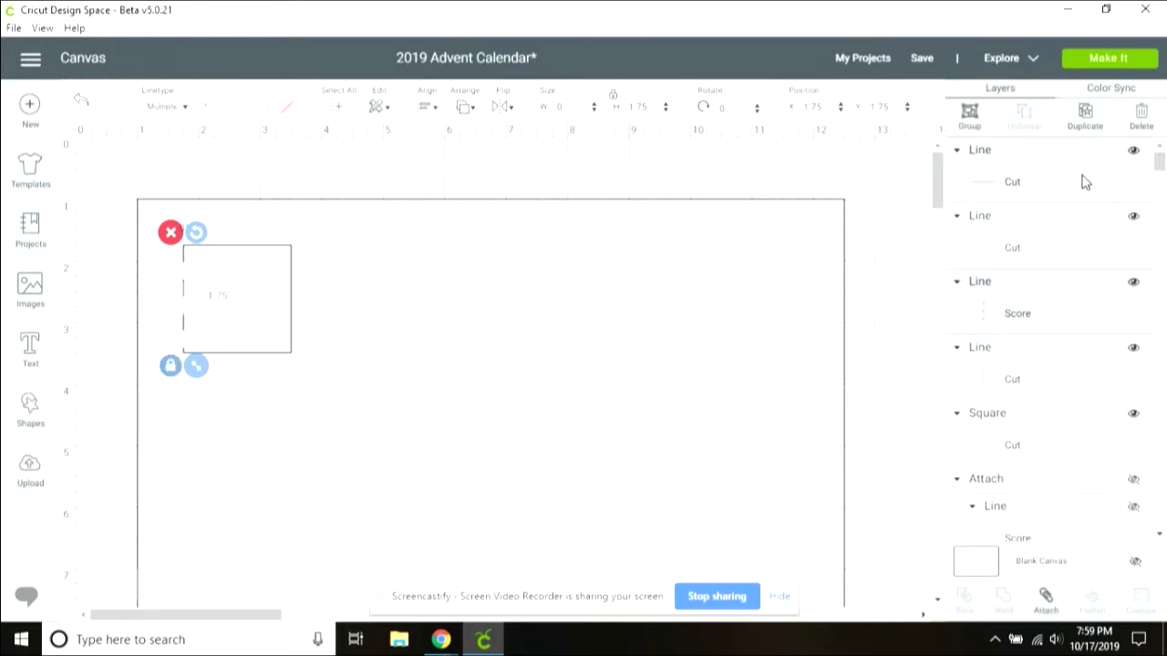
left_click(1090, 242, "shift")
left_click(1091, 369, "shift")
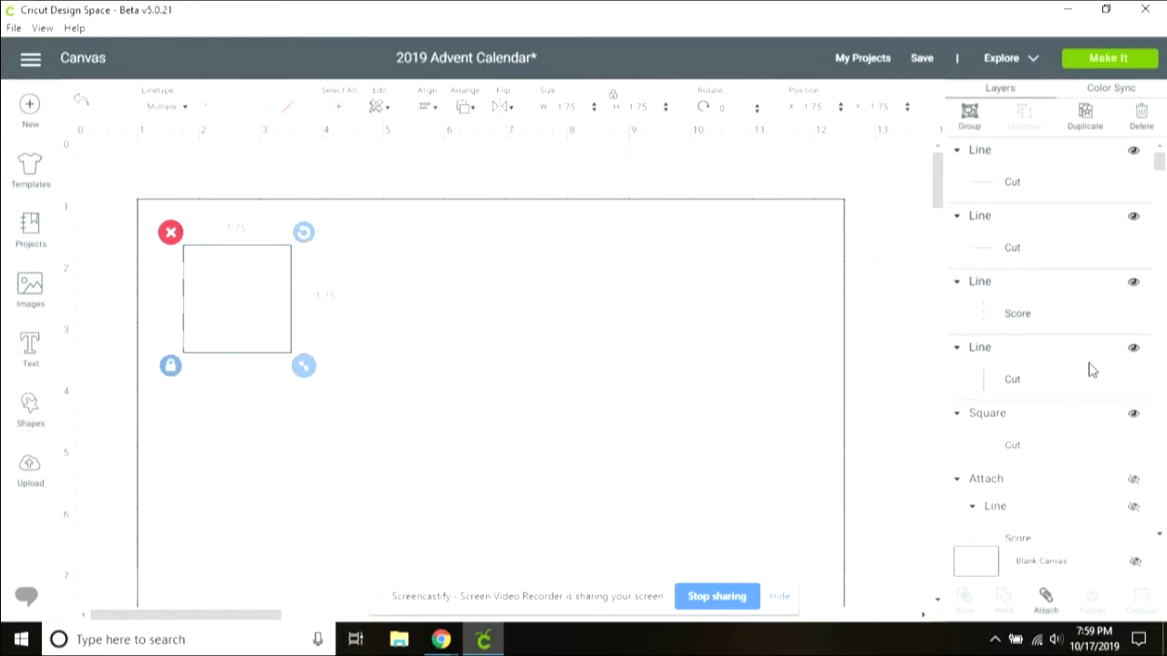
left_click(1046, 598)
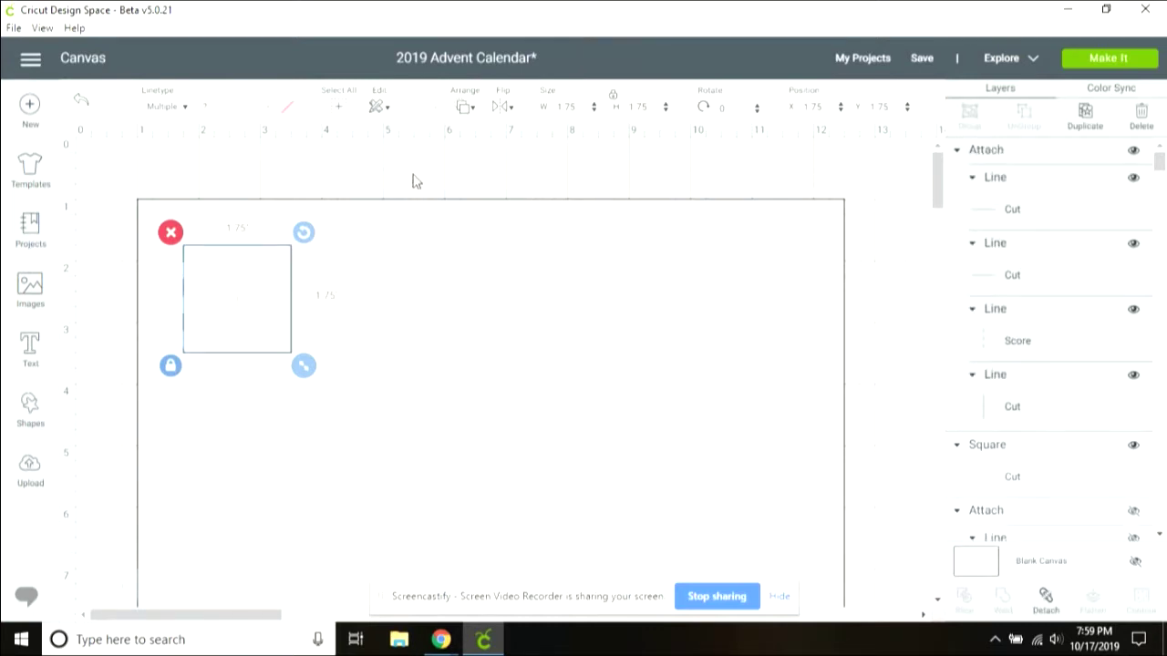
left_click(369, 211)
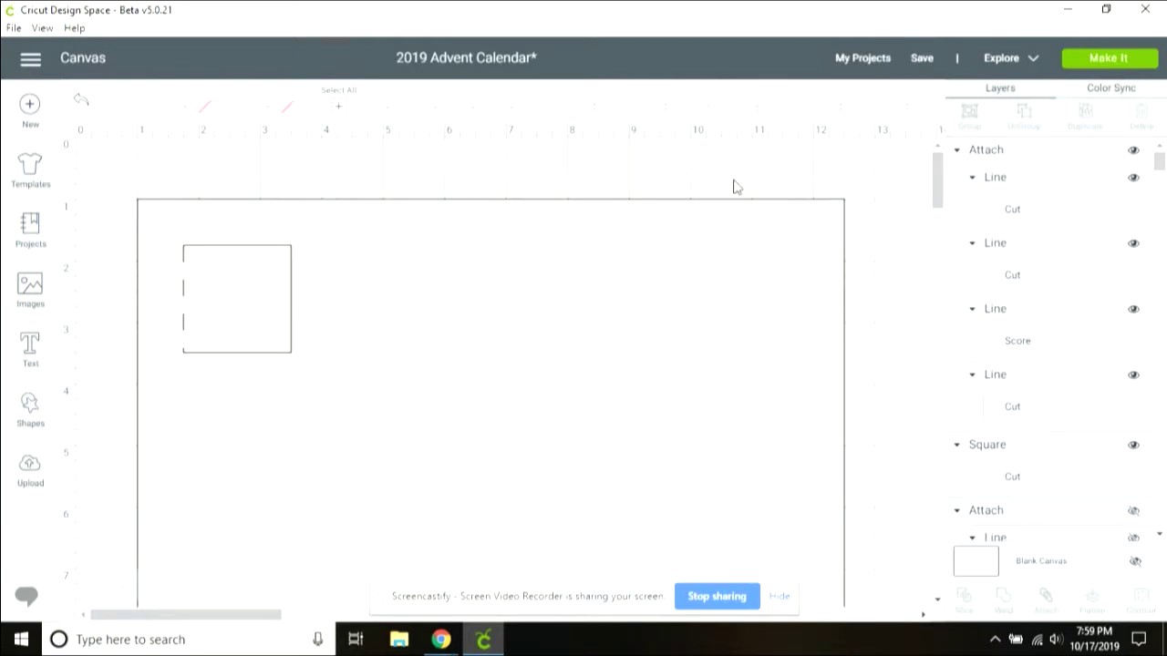
Duplicate the attached door and position the copy at X 3.75, Y 1.75 as the row's second door
left_click(258, 255)
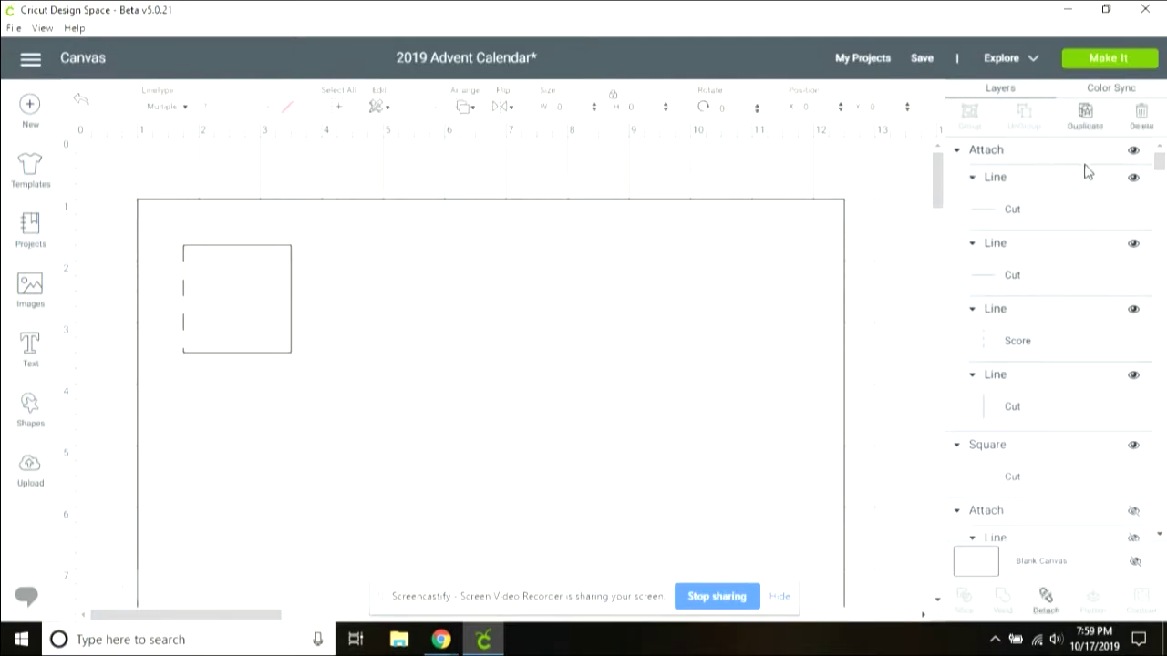
left_click(1083, 112)
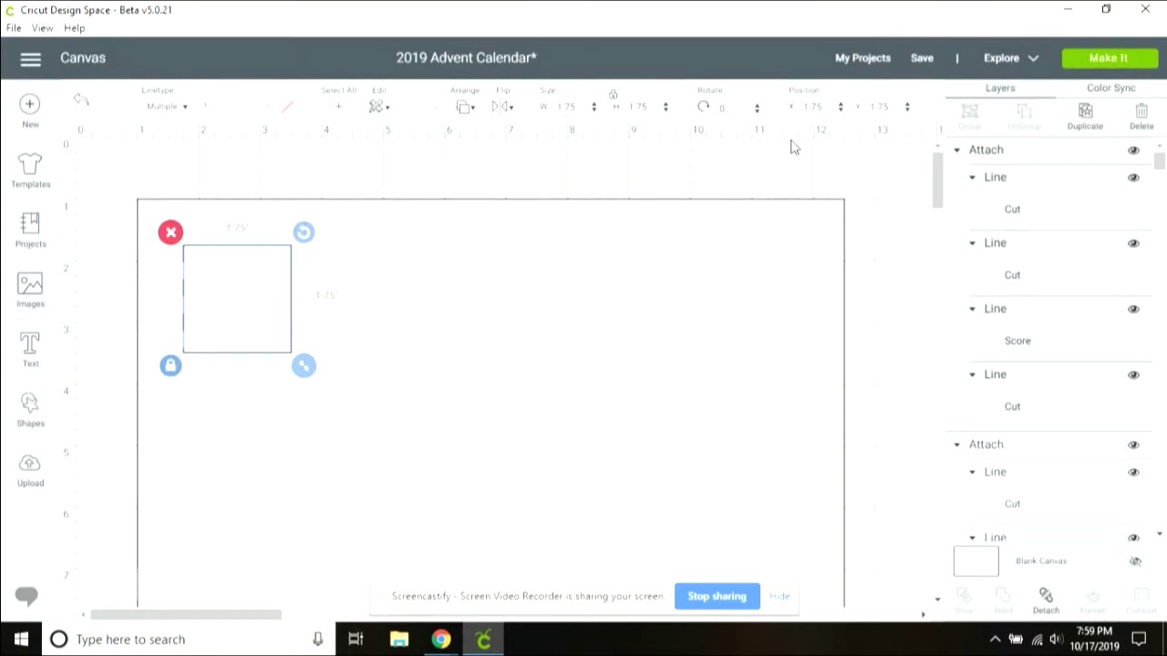
left_click(805, 108)
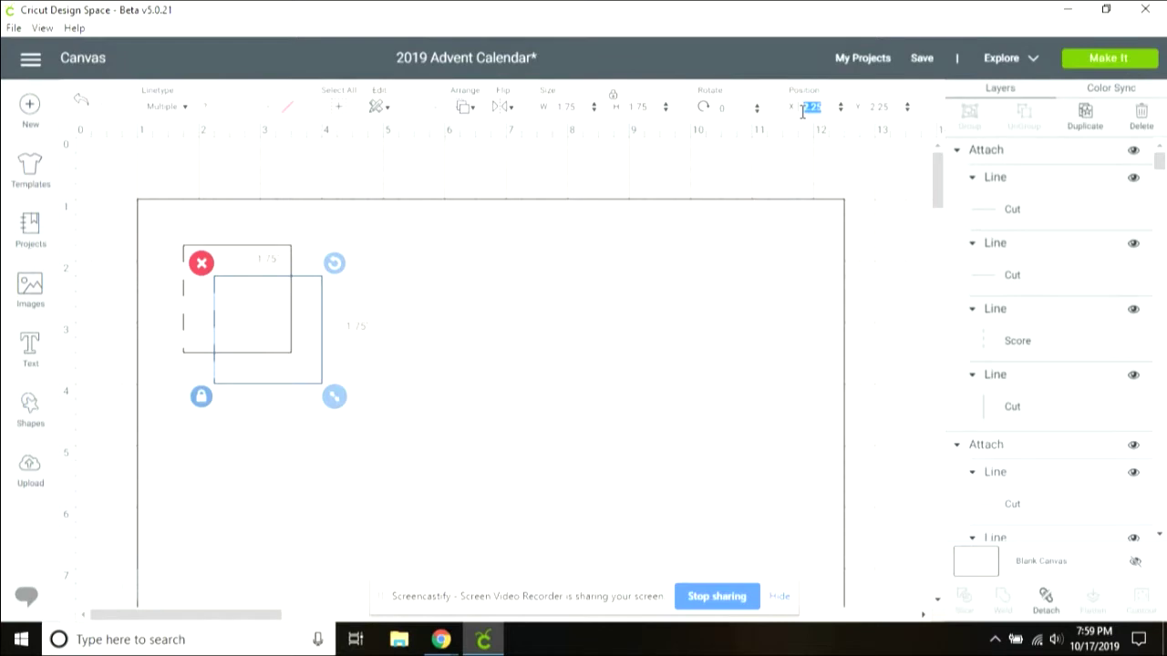
type("1.75")
key("Tab")
type("1")
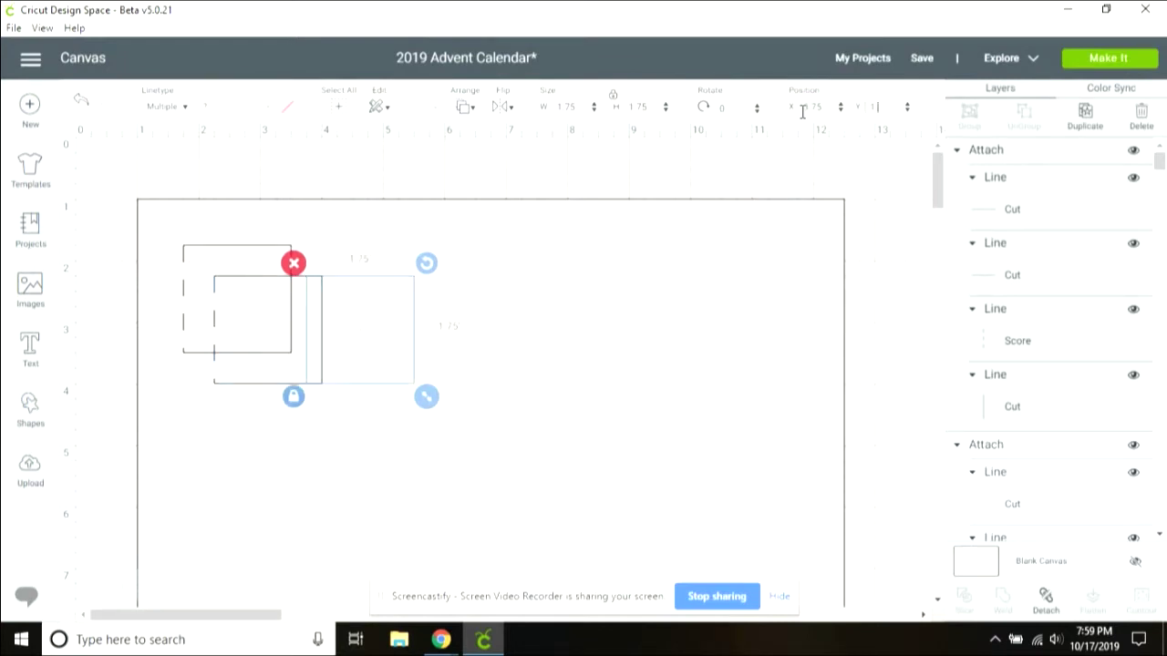
type(".75")
key("Return")
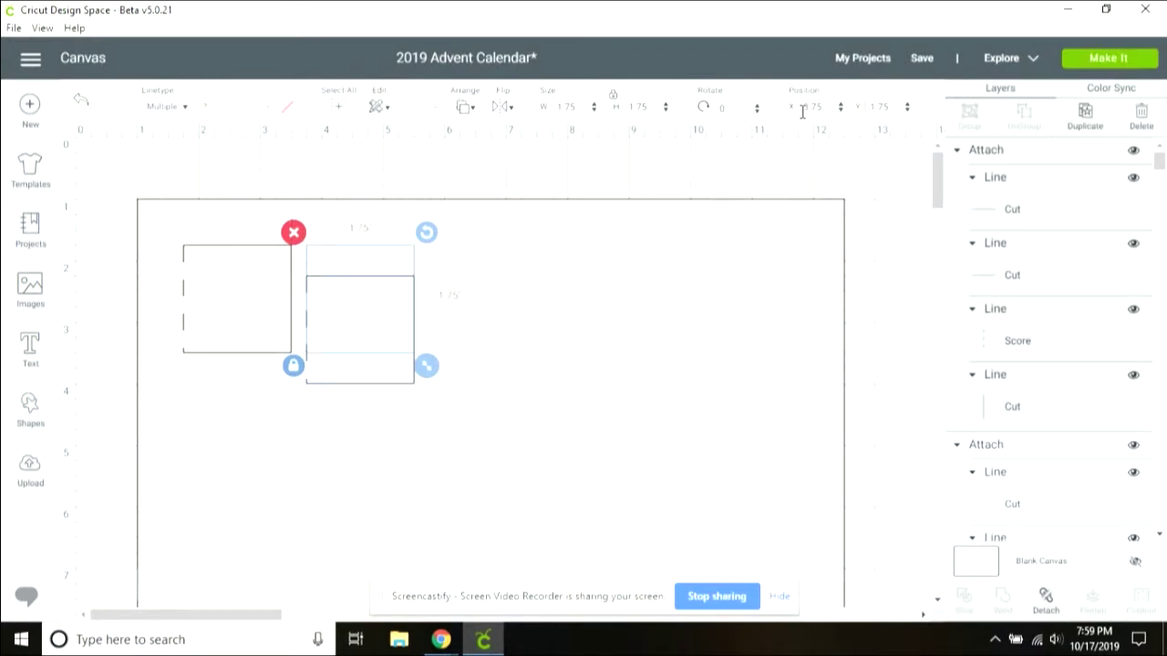
Duplicate the second door and position the copy at X 5.75, Y 1.75 as the row's third door
left_click(1084, 118)
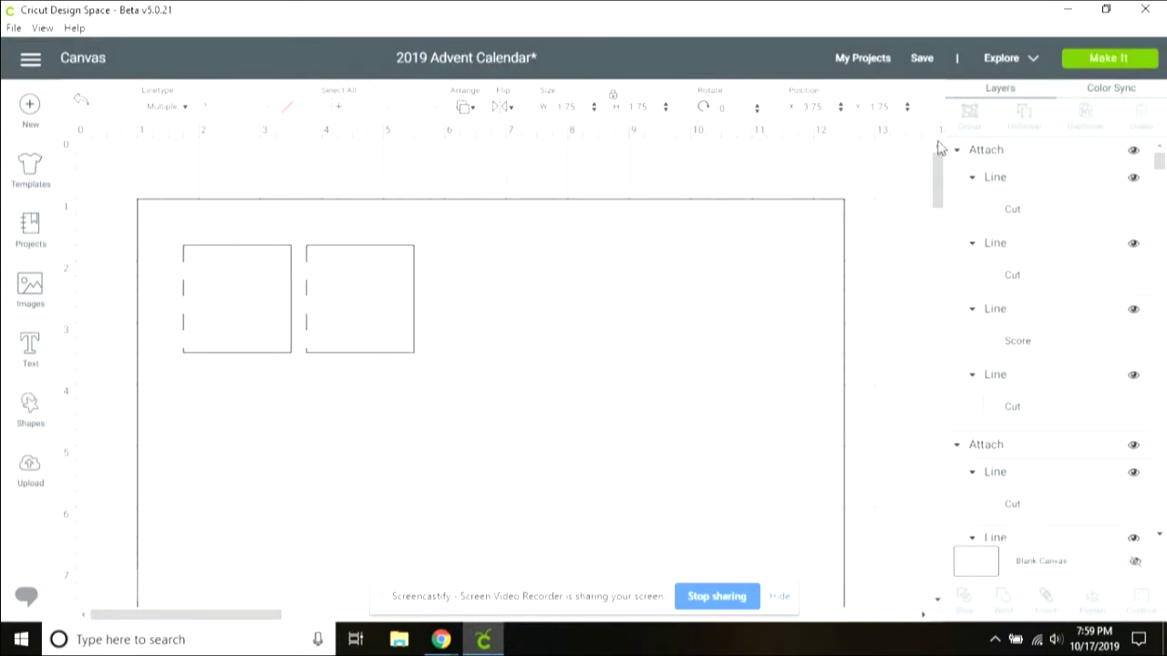
left_click(793, 113)
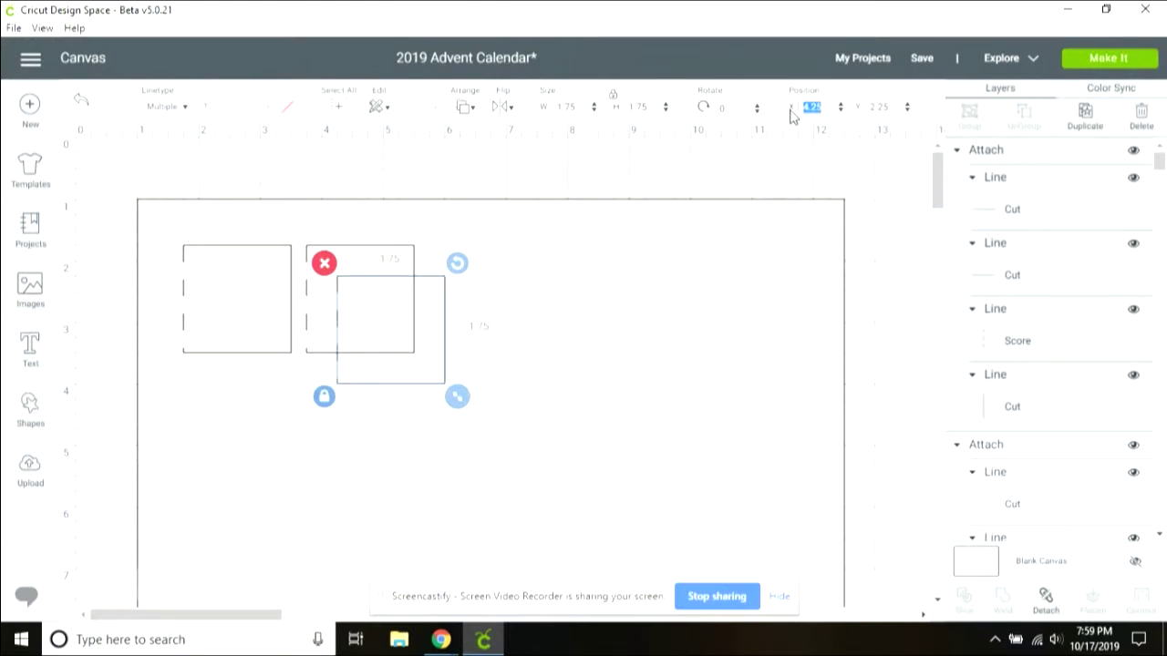
type("3.75")
key("Tab")
type("1.75")
key("Return")
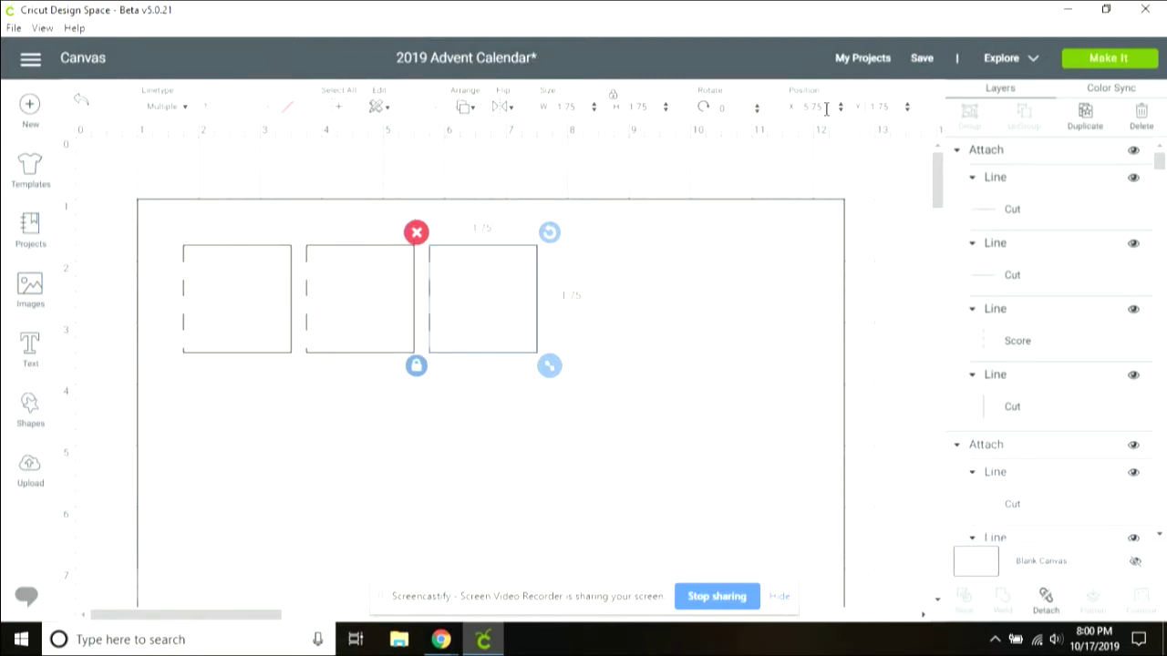
Duplicate the third door and position the copy at X 7.75, Y 1.75 as the row's fourth door
left_click(795, 161)
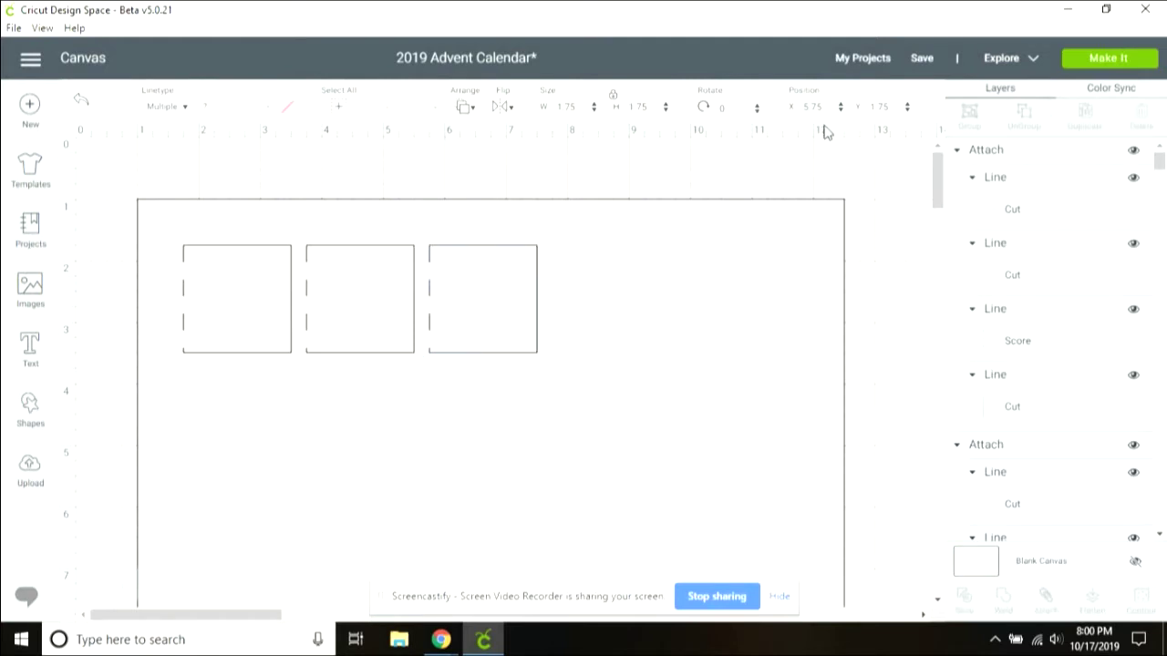
key("ctrl+v")
key("ctrl+v")
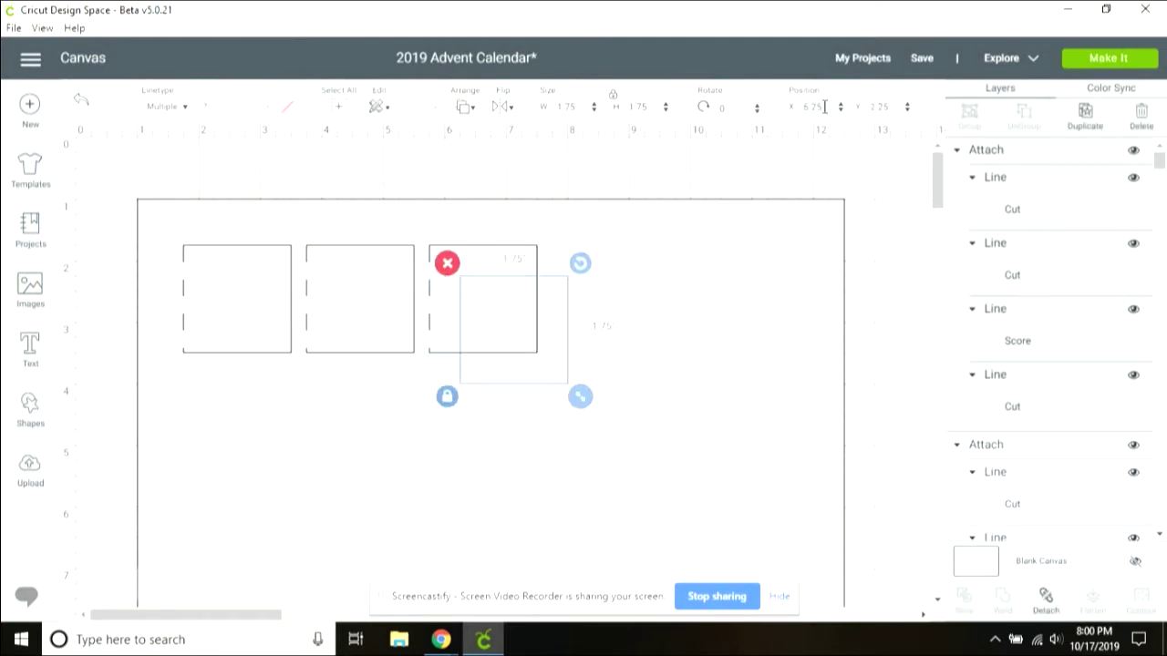
left_click_drag(823, 106, 774, 115)
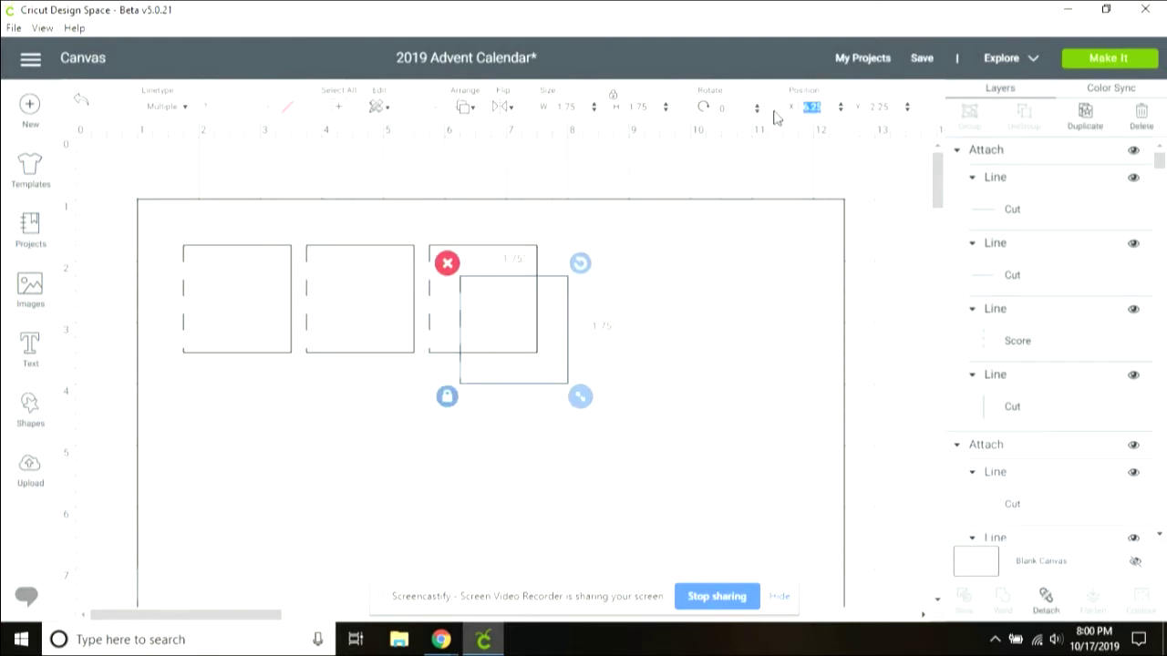
key("BackSpace")
type("7.75")
key("Tab")
type("1.75")
key("Return")
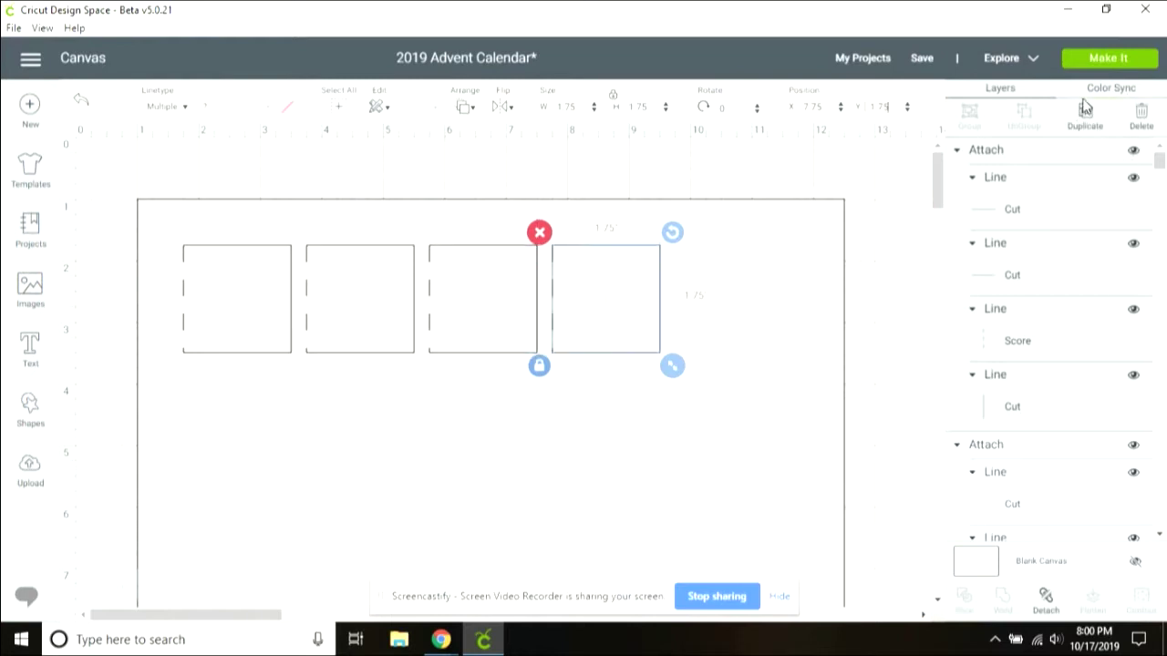
Duplicate the fourth door and position the copy at X 9.75, Y 1.75 as the row's fifth door
left_click(903, 161)
left_click(823, 110)
key("ctrl+d")
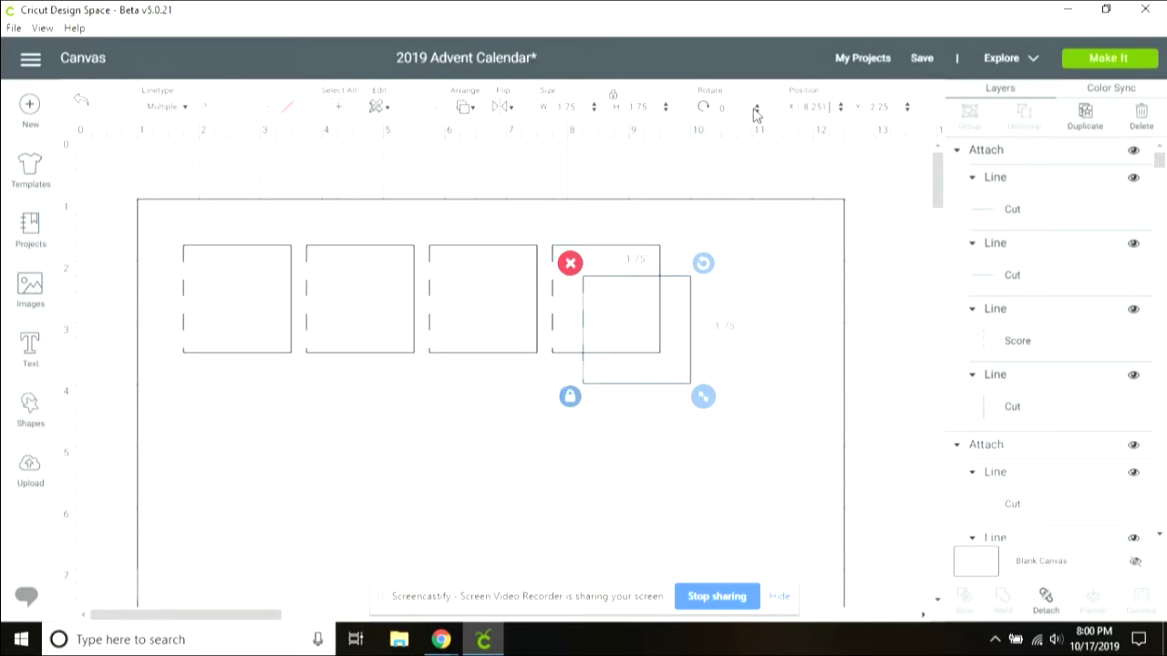
type("1.75")
key("BackSpace")
key("BackSpace")
key("BackSpace")
key("BackSpace")
key("BackSpace")
key("BackSpace")
key("BackSpace")
type("9.75")
key("Tab")
type("1")
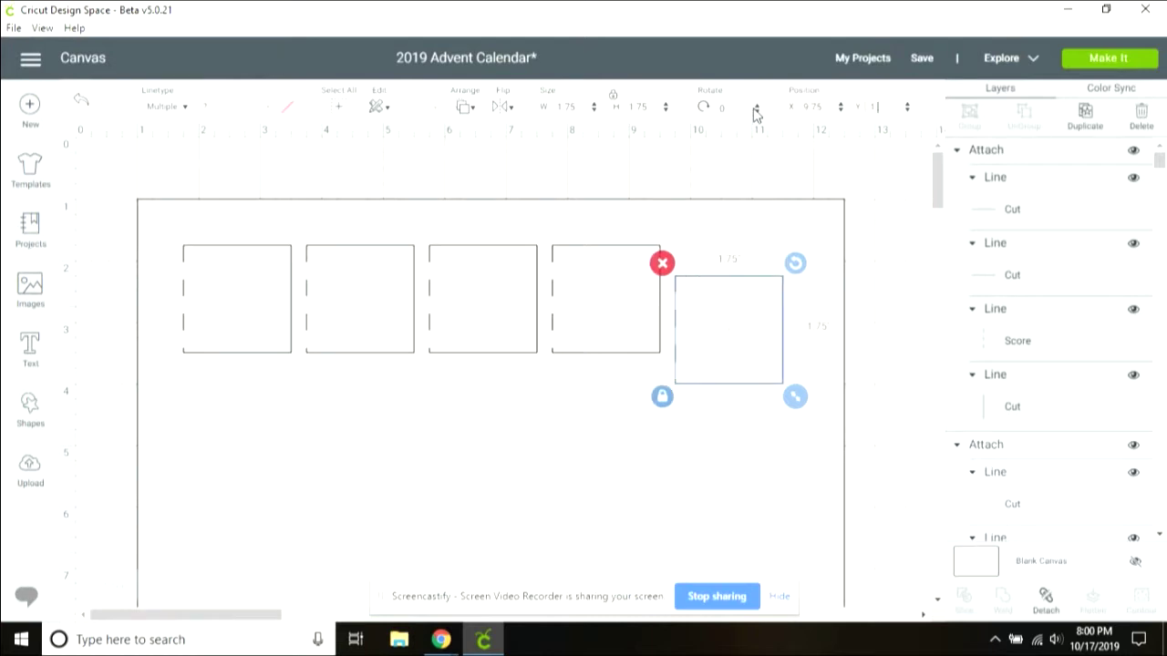
type(".75")
key("Return")
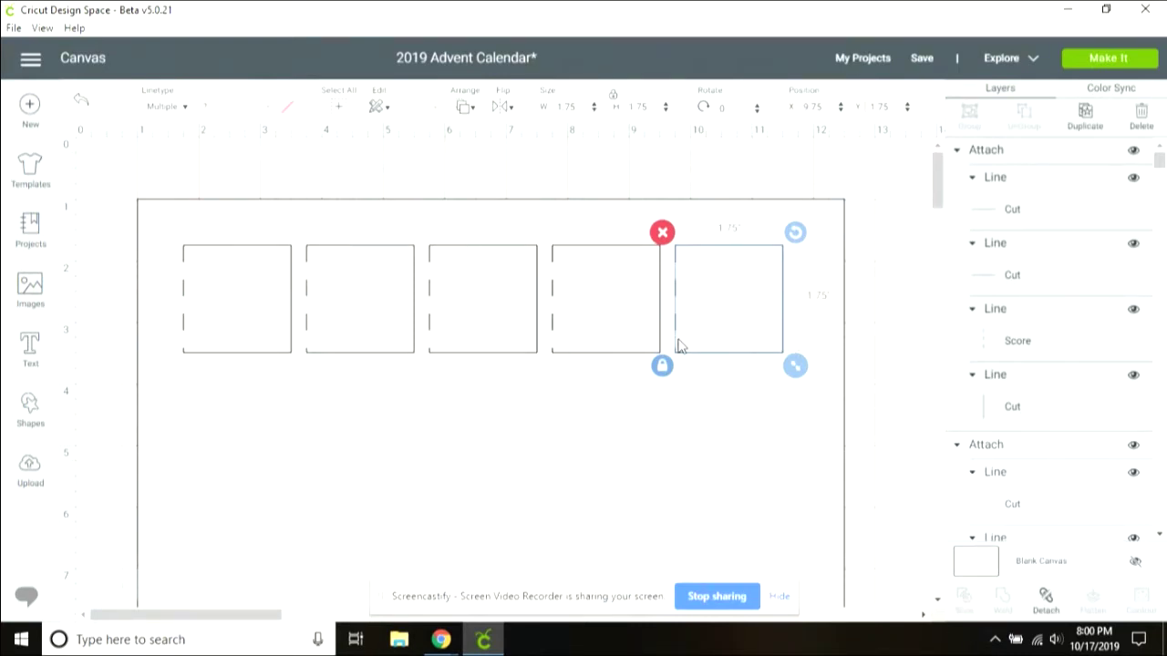
key("ctrl+a")
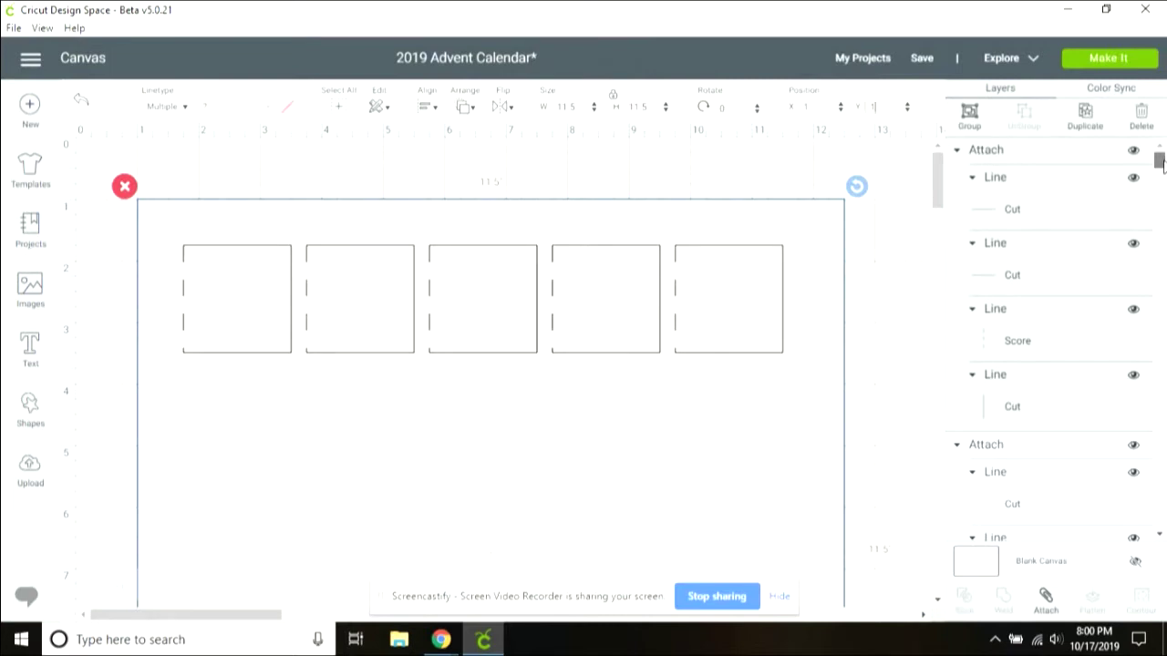
mouse_move(1161, 162)
left_mouse_down()
mouse_move(1164, 175)
mouse_move(1163, 160)
left_mouse_up()
left_click(893, 242)
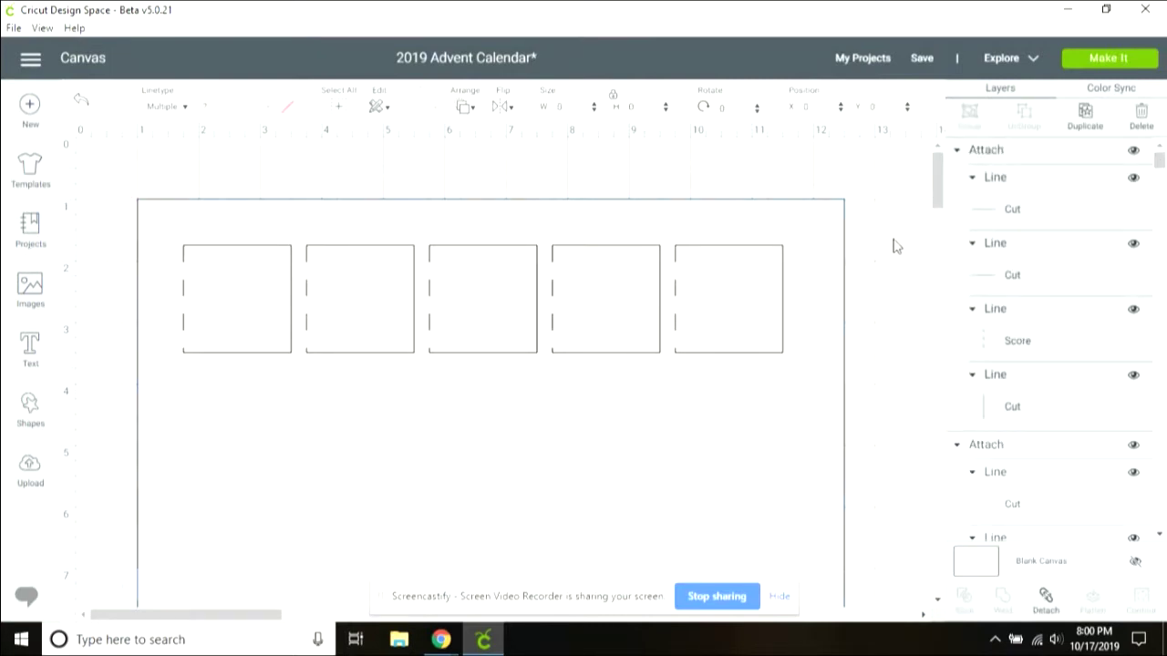
Select all five attached doors of the first row and group them into one row
left_click(1048, 160)
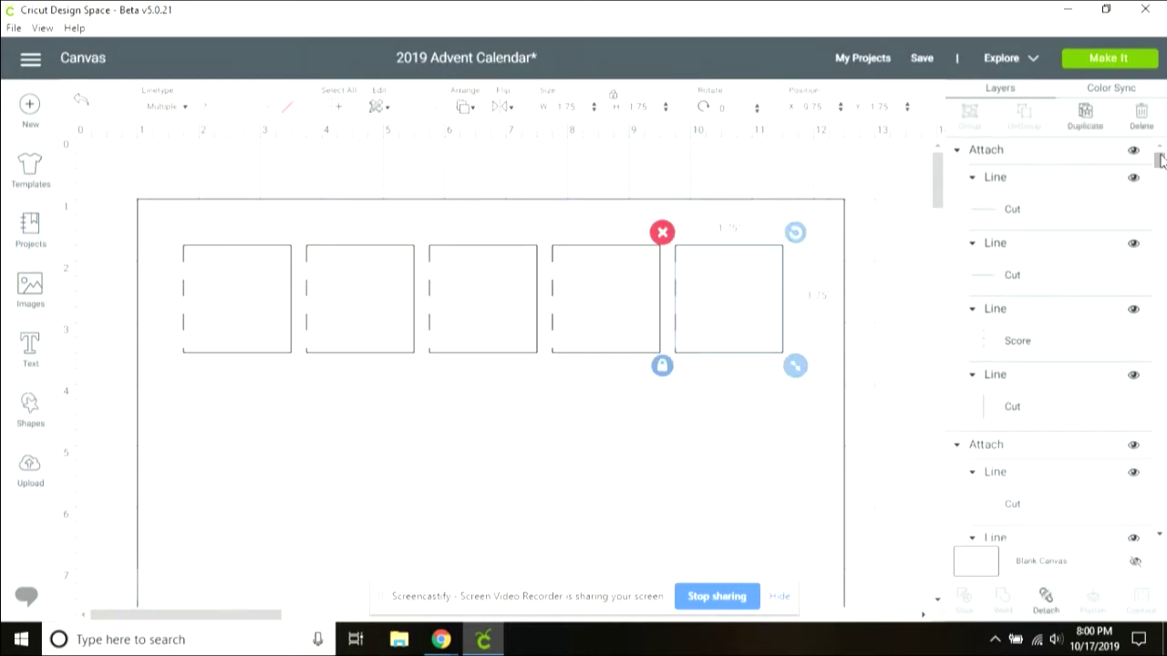
left_click_drag(1161, 161, 1165, 172)
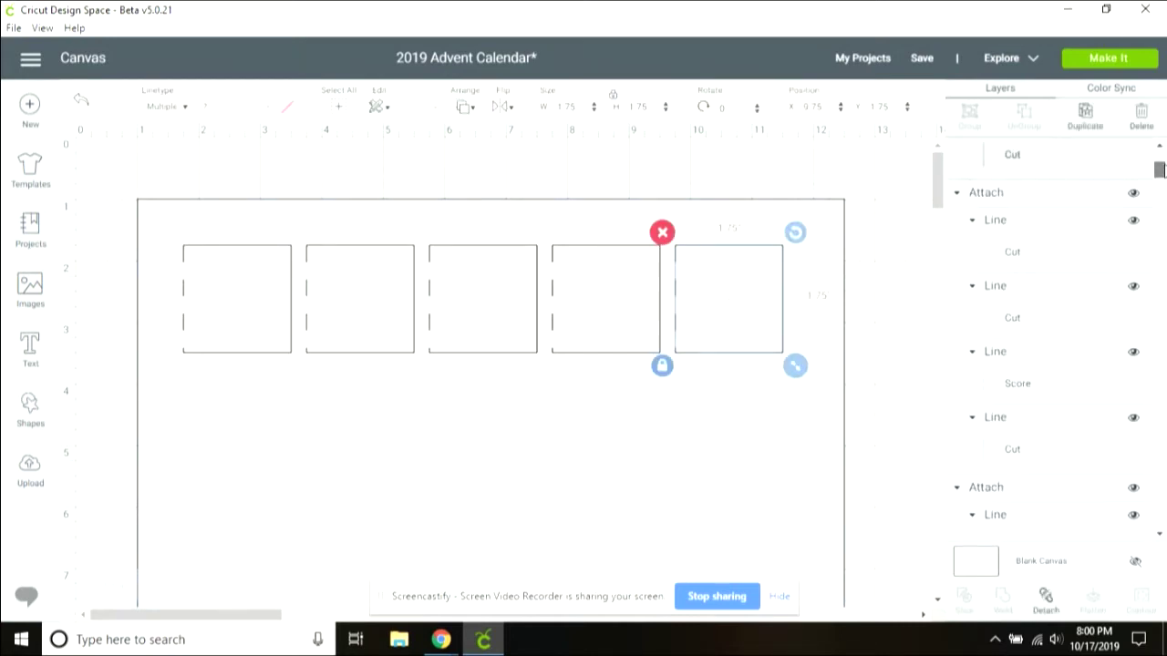
left_click(1079, 184, "shift")
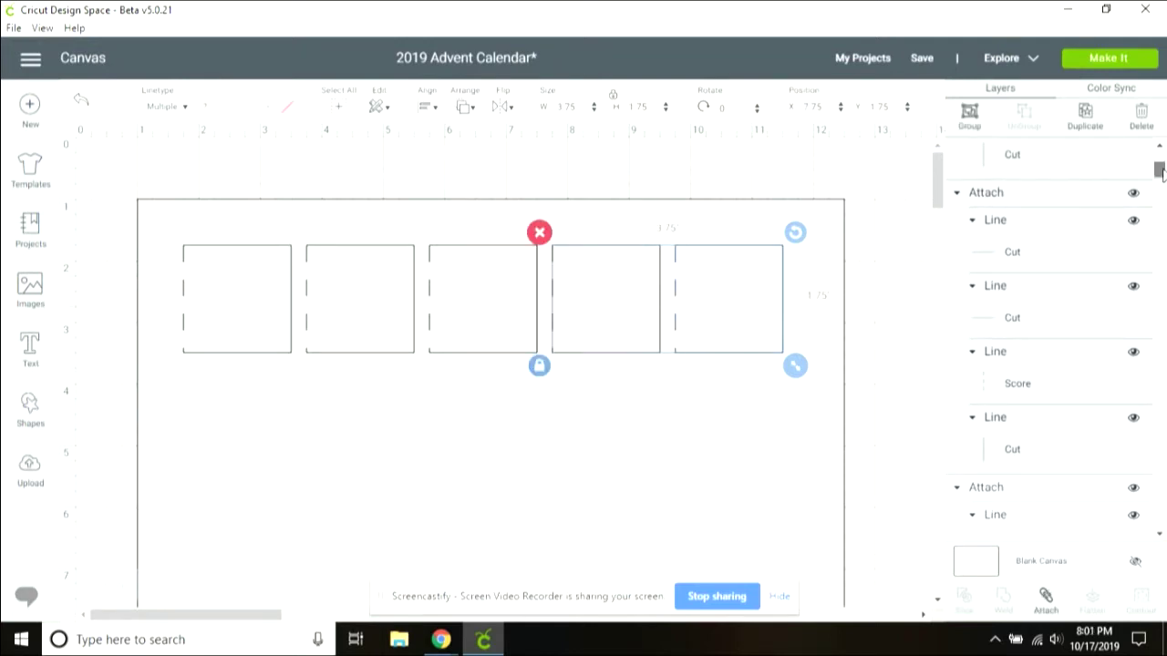
scroll(1163, 173, "down", 3)
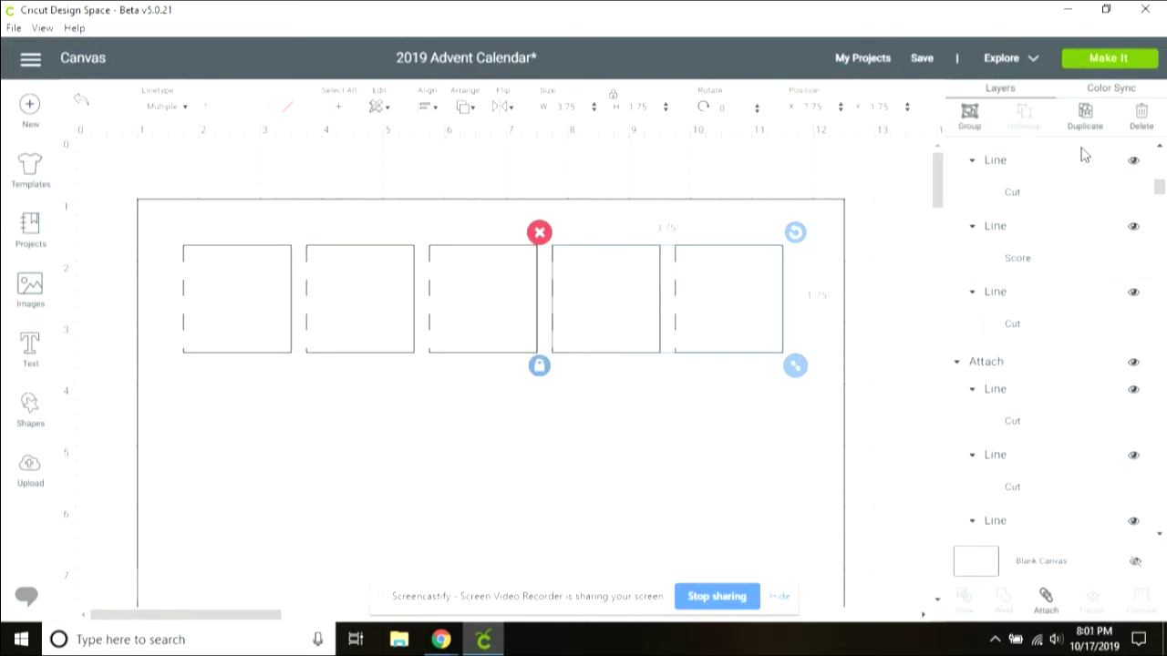
scroll(1160, 187, "down", 3)
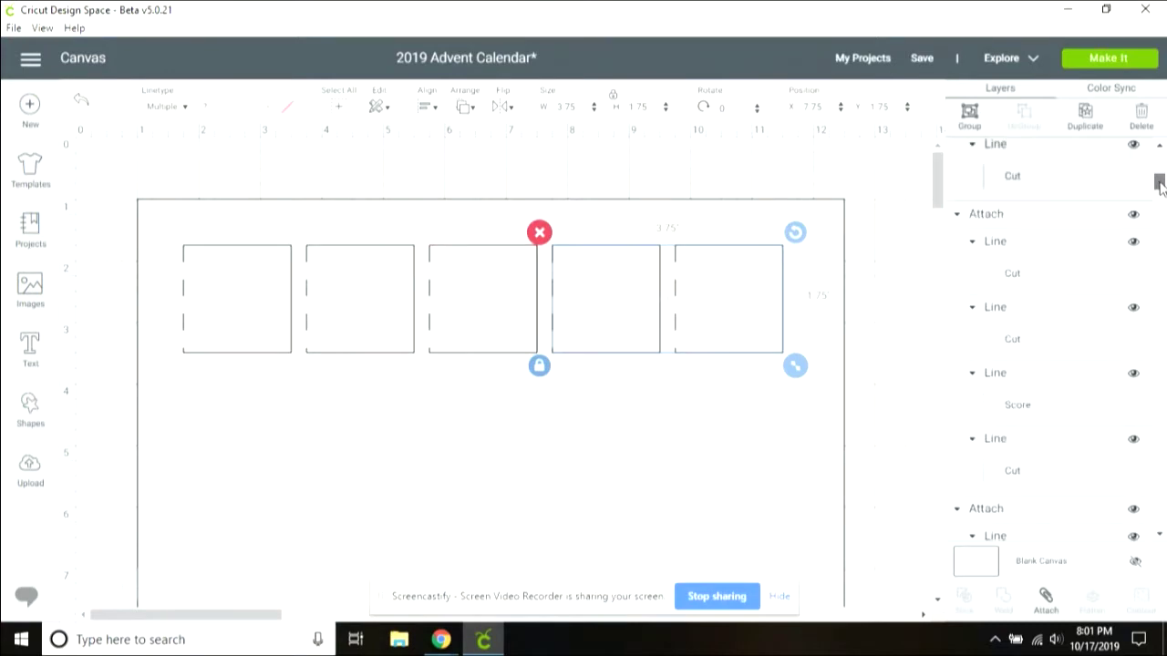
left_click(1104, 215, "shift")
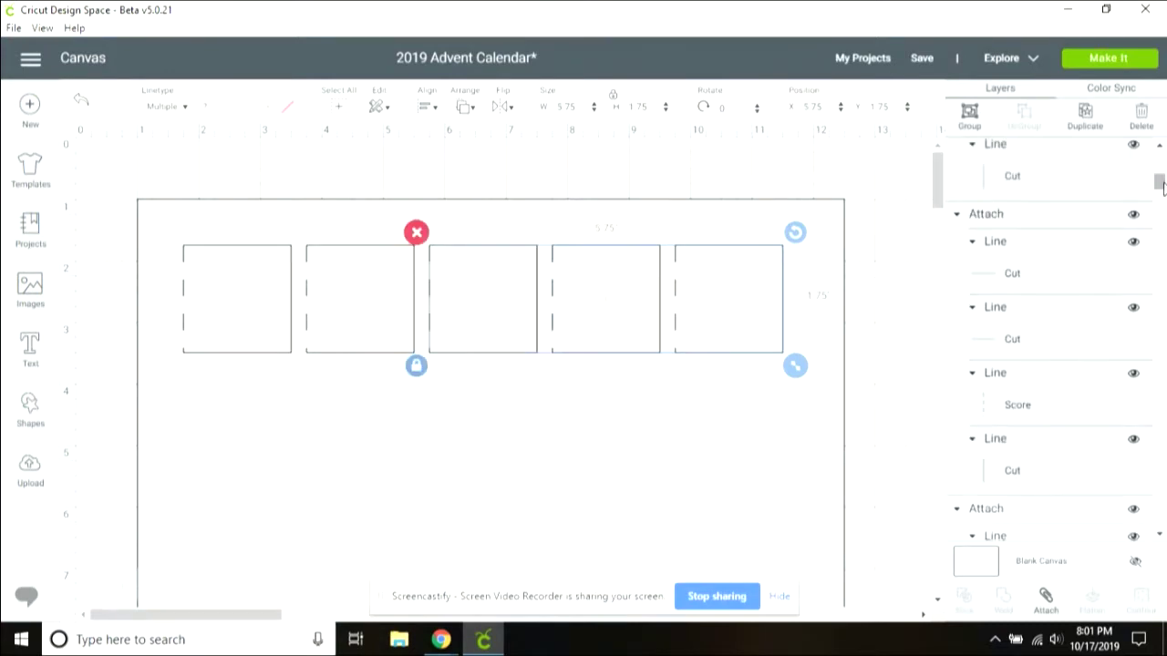
scroll(1051, 208, "down", 2)
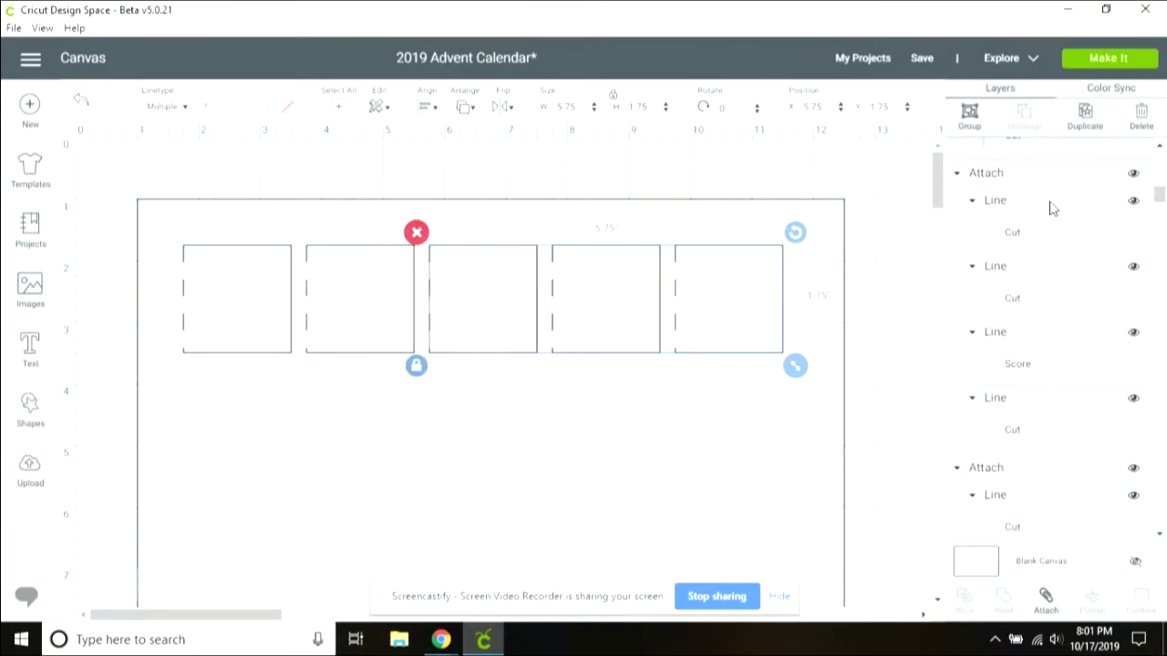
left_click(1139, 193, "shift")
scroll(1160, 201, "down", 3)
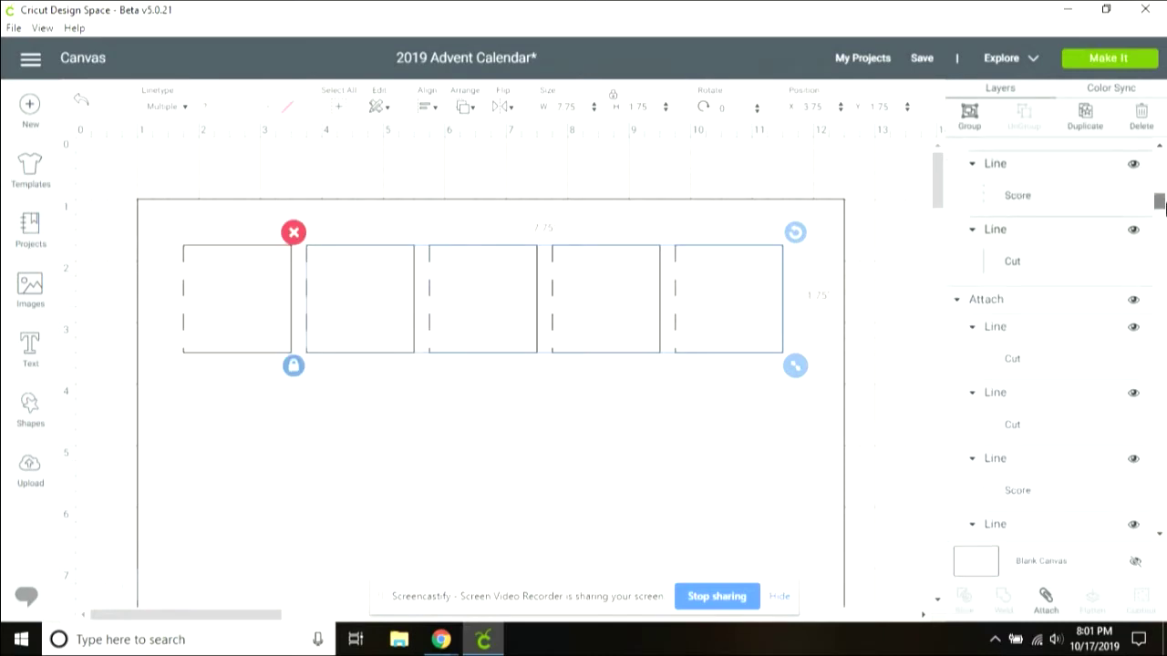
scroll(1165, 208, "down", 2)
left_click(1085, 218, "shift")
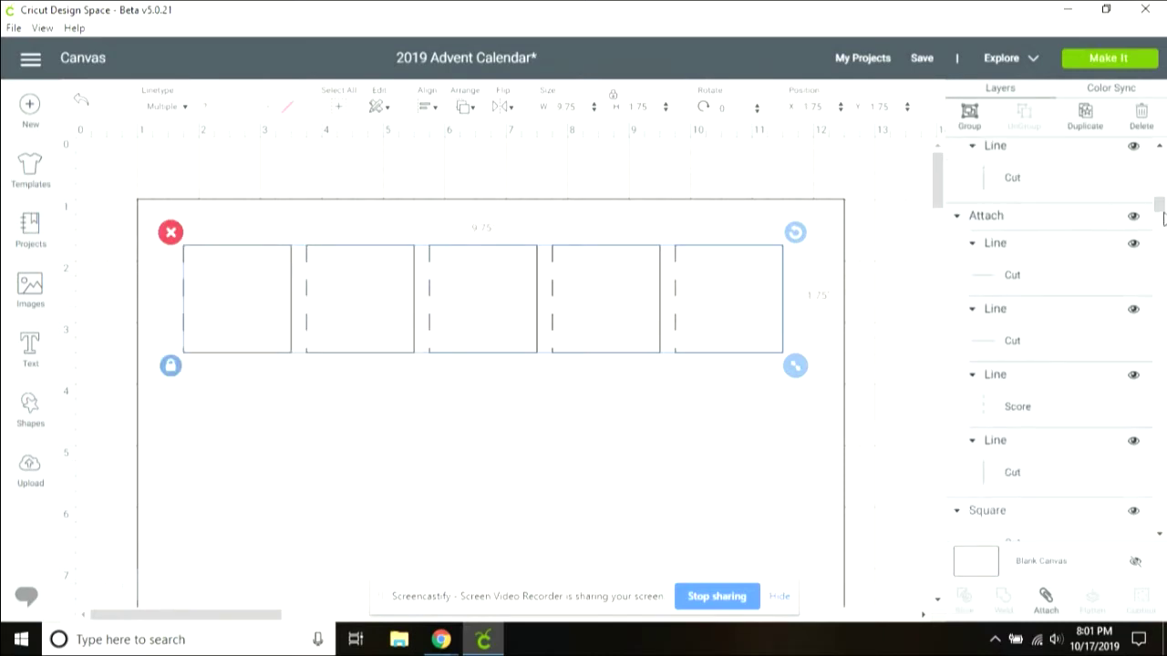
scroll(1161, 217, "down", 3)
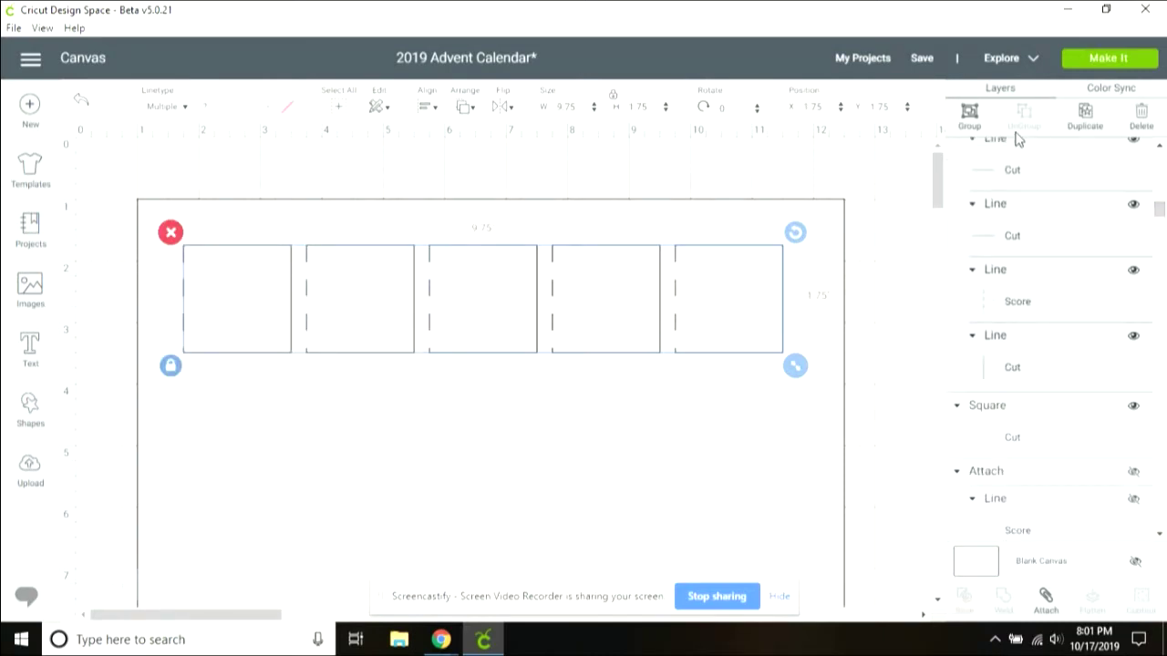
left_click(969, 115)
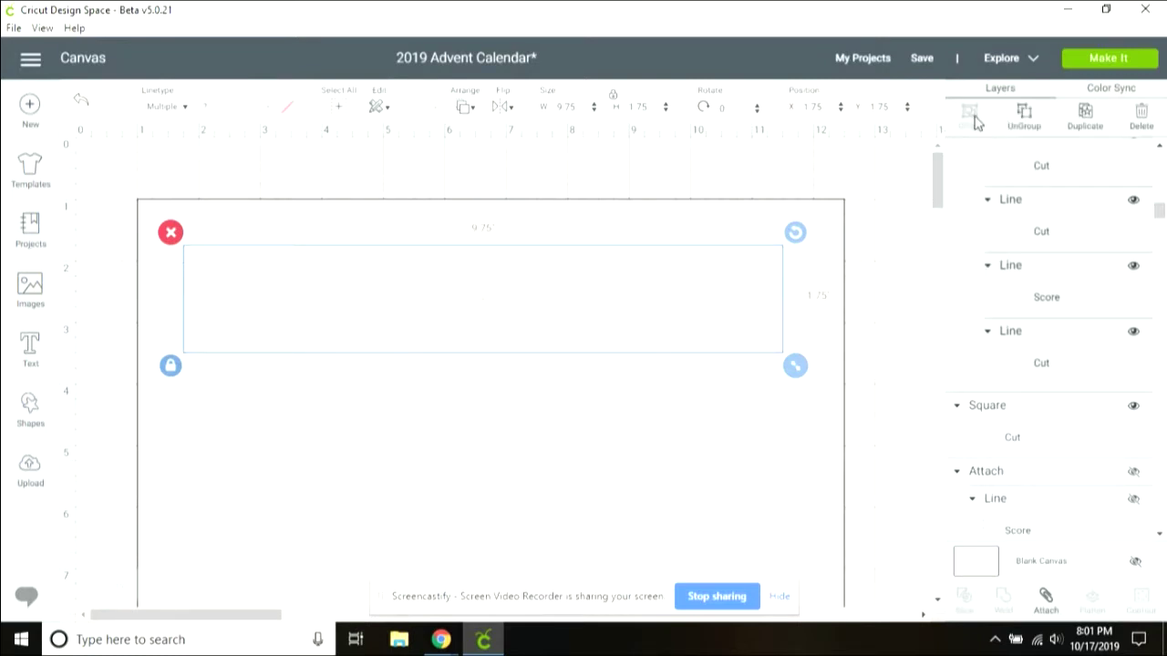
Duplicate the grouped row of doors and position the copy at X 1.75, Y 3.75 as the second row
left_click(1086, 118)
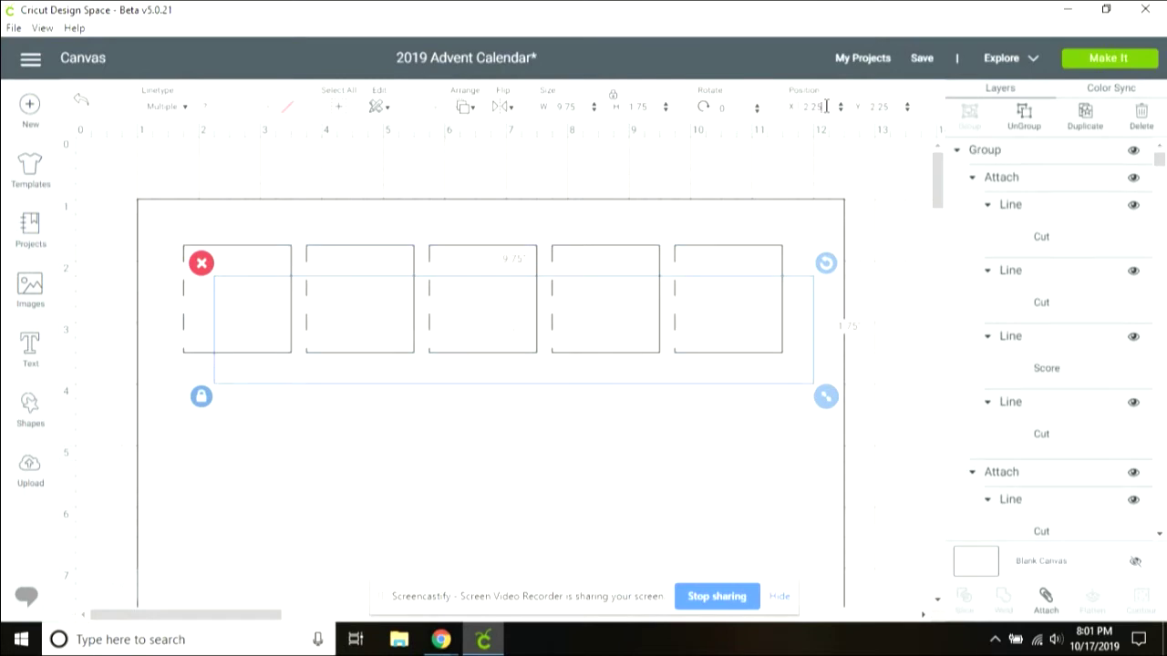
left_click(793, 110)
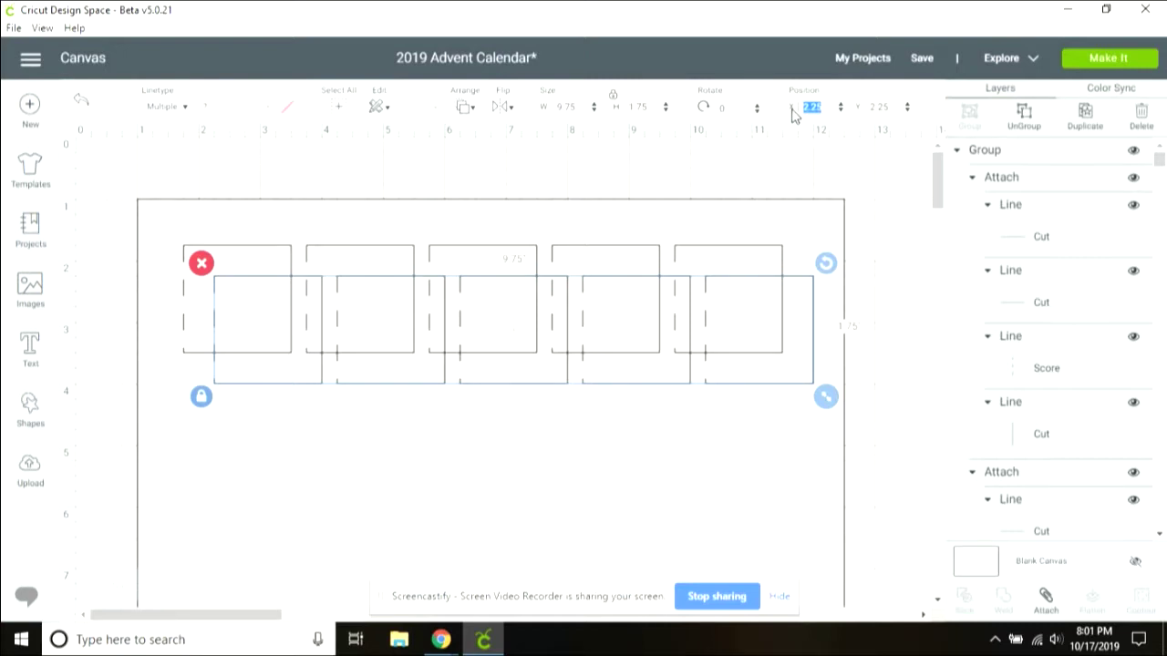
type("3.75")
key("Tab")
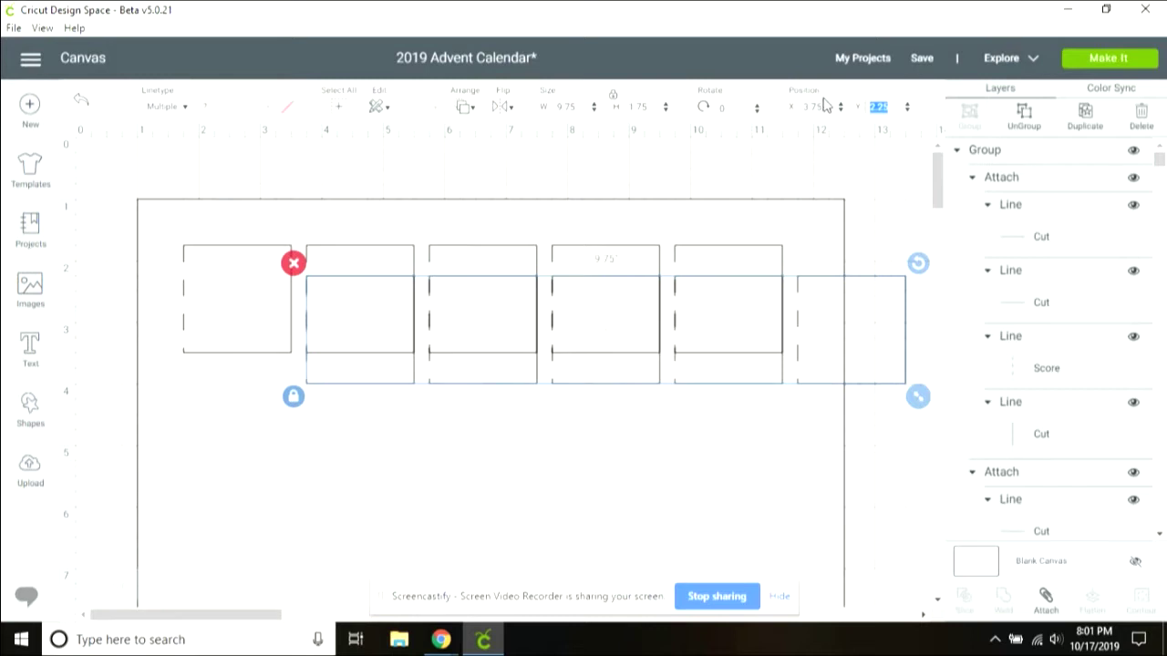
left_click(822, 106)
key("ctrl+a")
type("1.75")
key("Tab")
type("3.75")
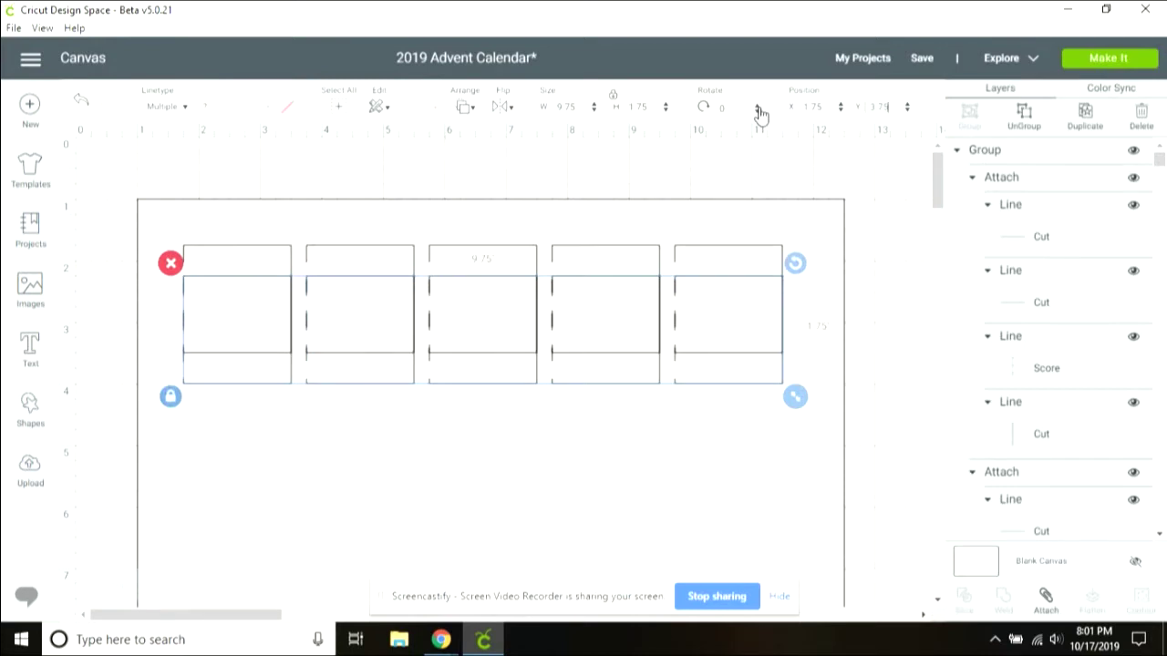
key("Return")
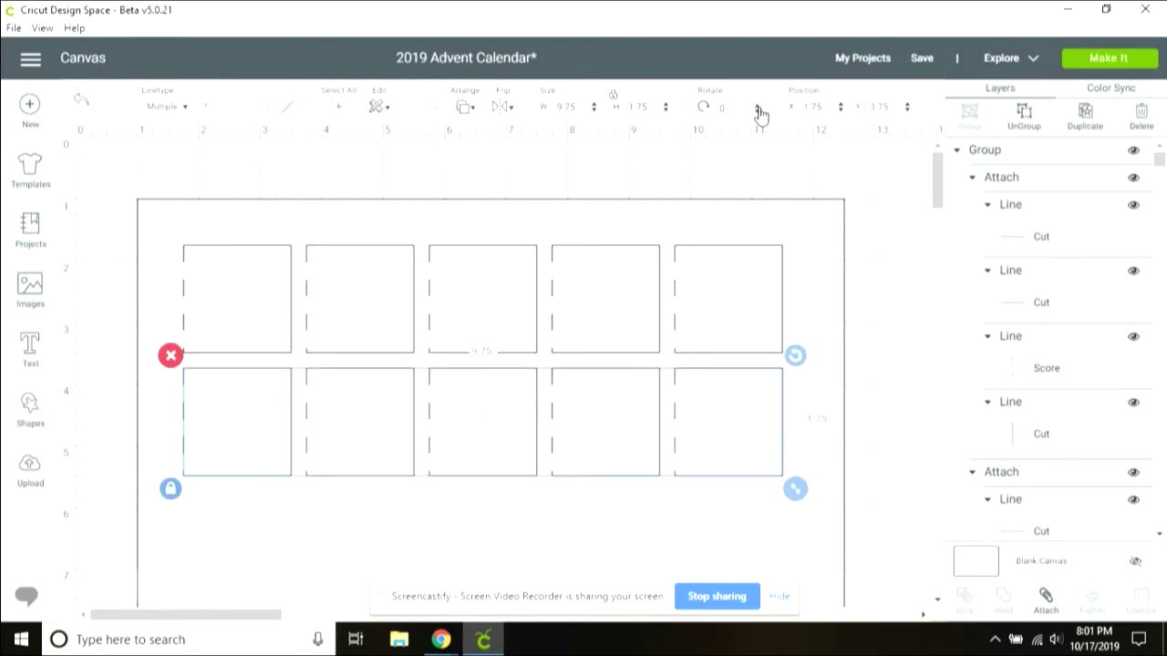
Duplicate the second row of doors and position the copy at X 1.75, Y 5.75 as the third row
left_click(1089, 120)
left_click(828, 106)
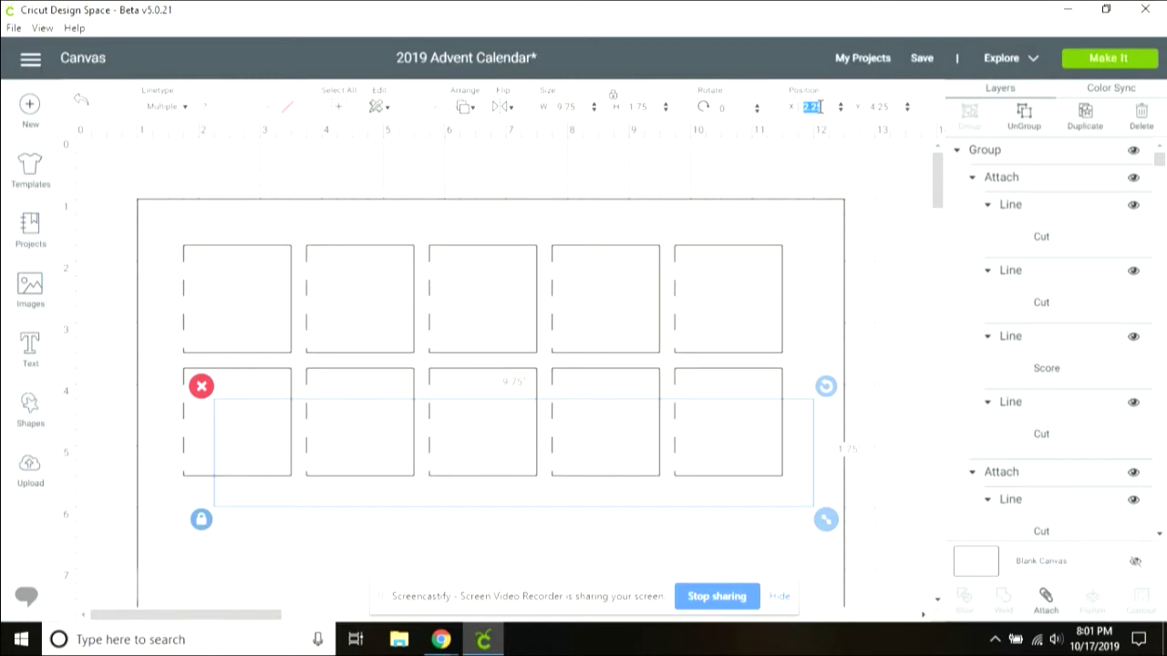
type("9")
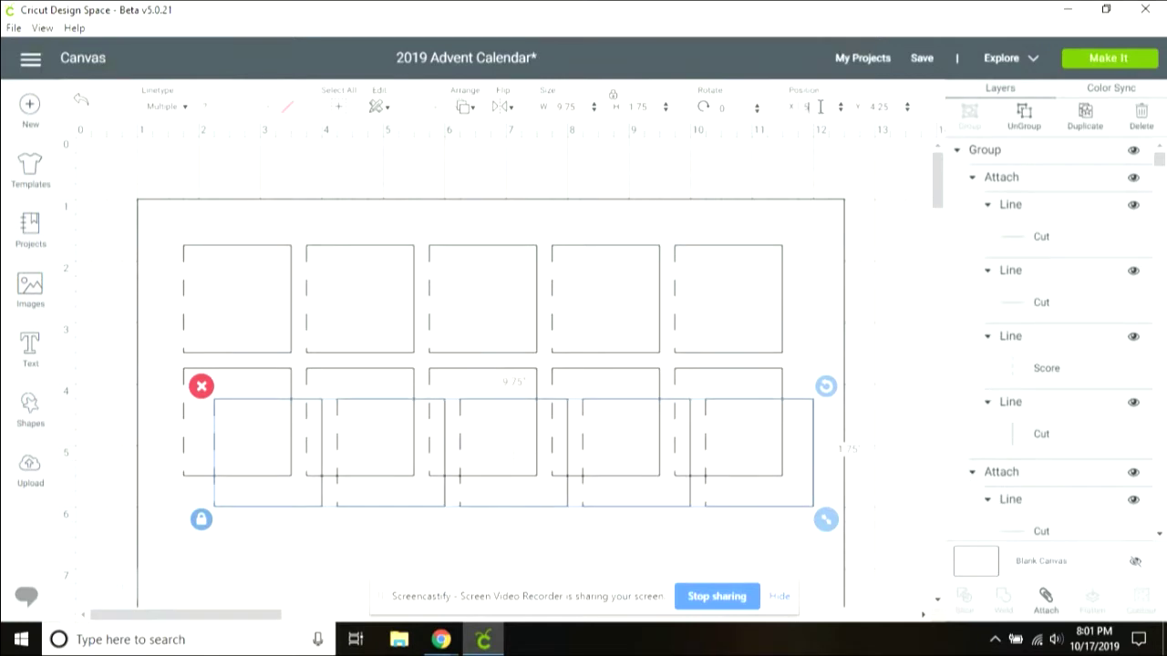
key("BackSpace")
type("5.75")
key("Tab")
type("5")
key("Return")
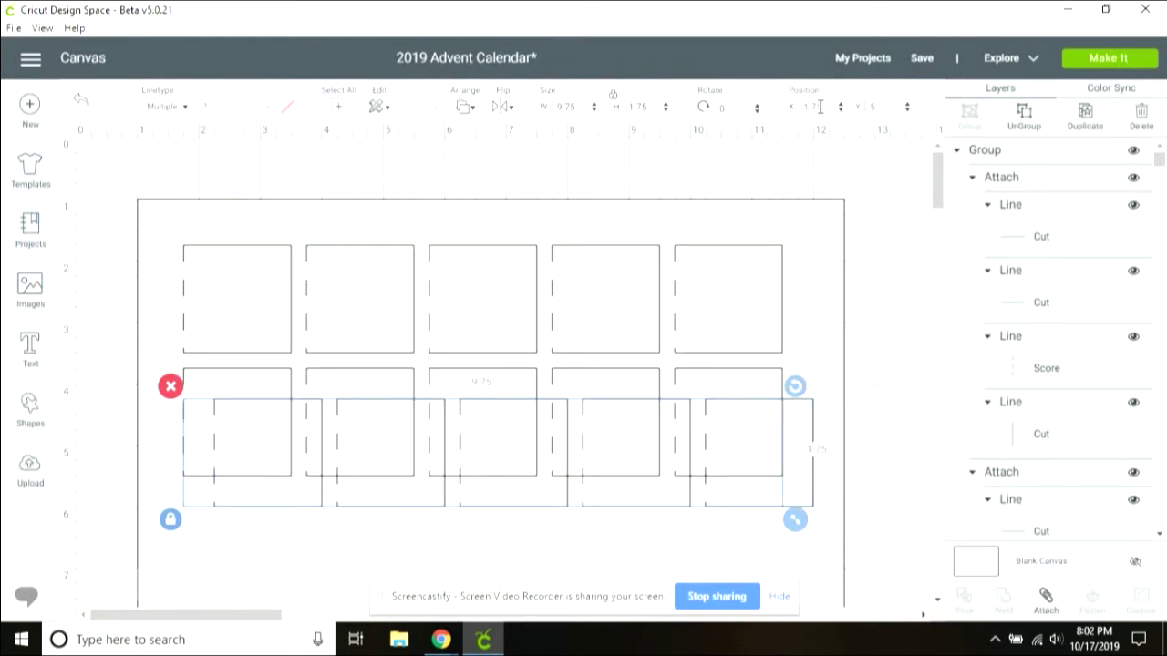
type(".75")
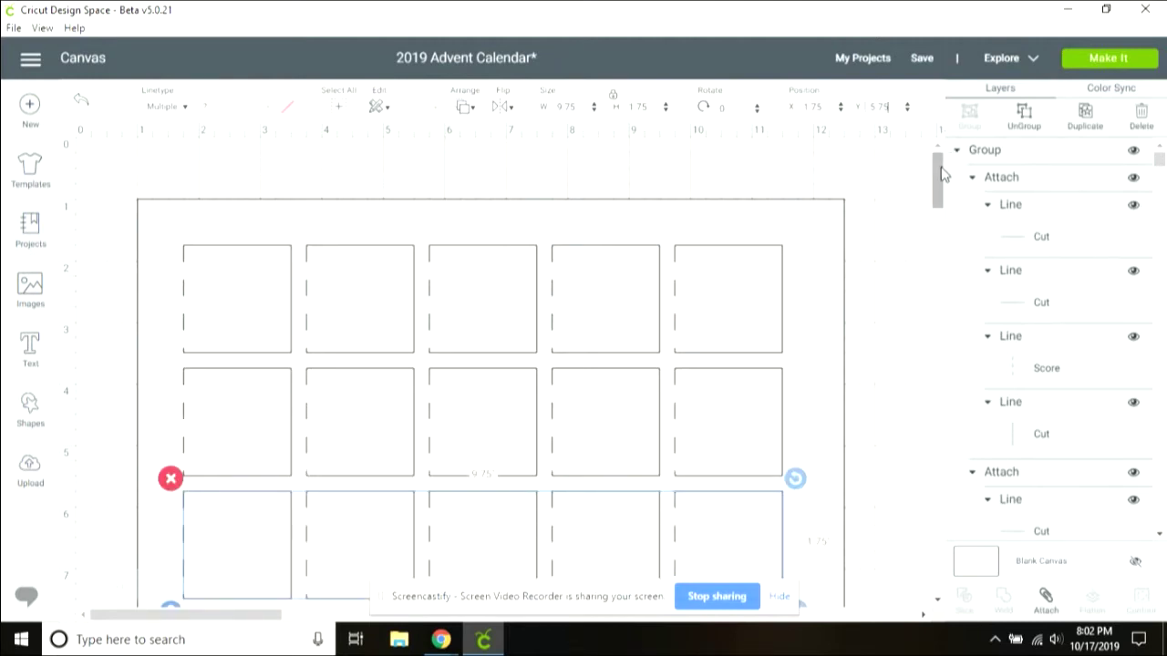
Duplicate the third row of doors and position the copy at X 1.75, Y 7.75 as the fourth row
left_click_drag(939, 180, 944, 212)
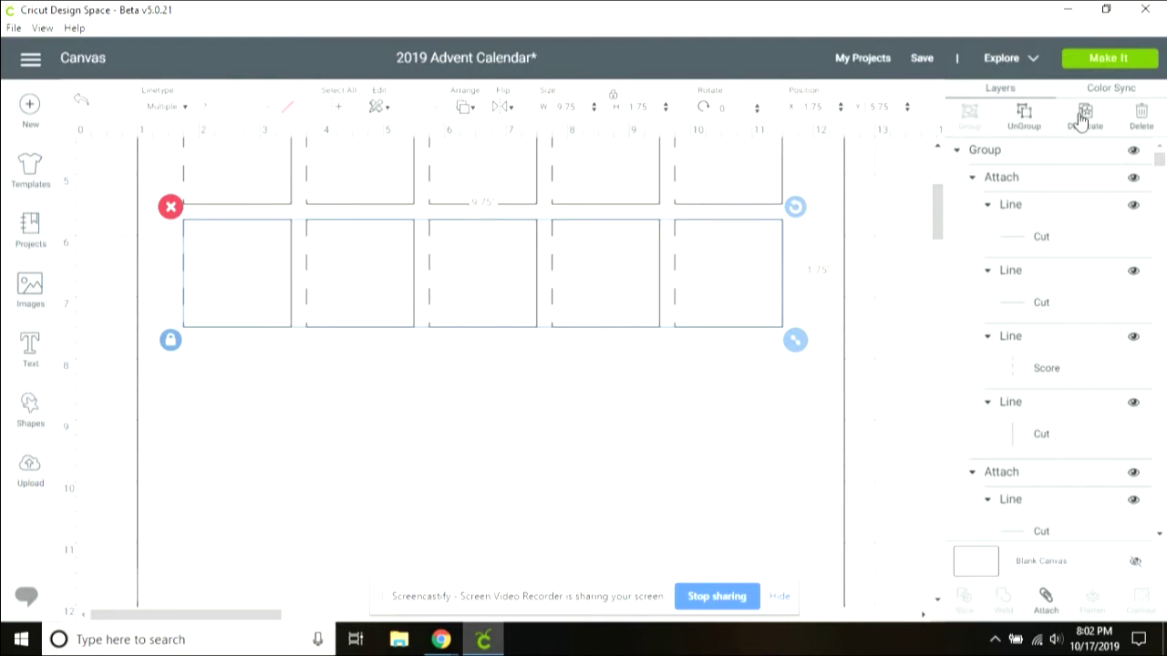
left_click(823, 119)
key("ctrl+v")
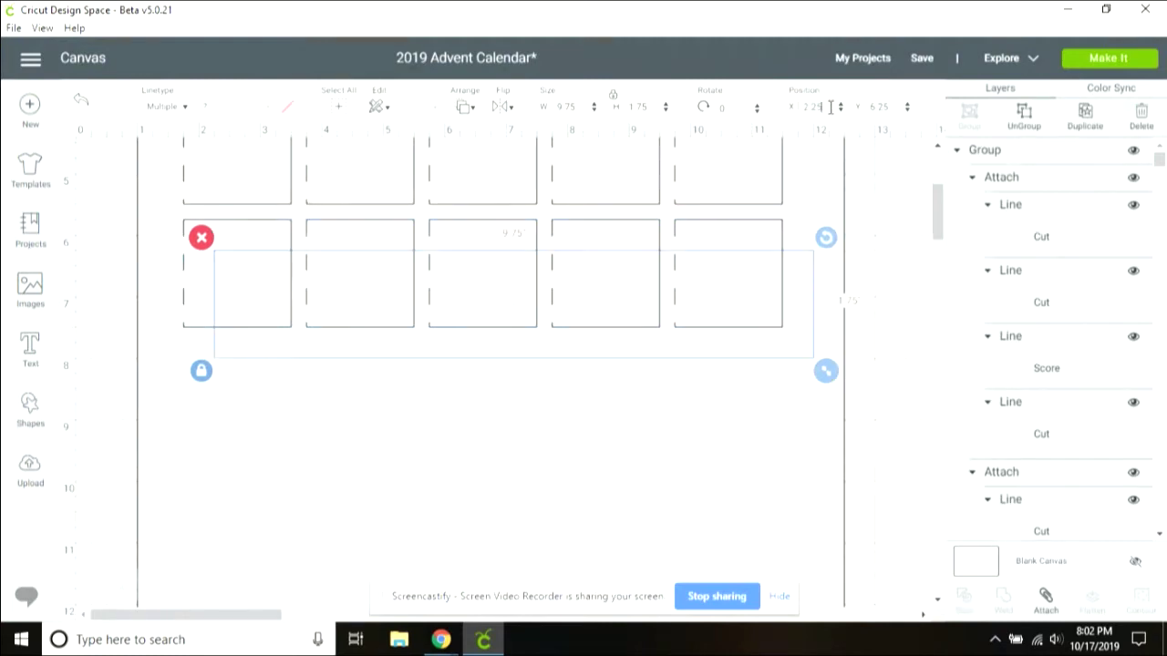
double_click(831, 106)
type("1")
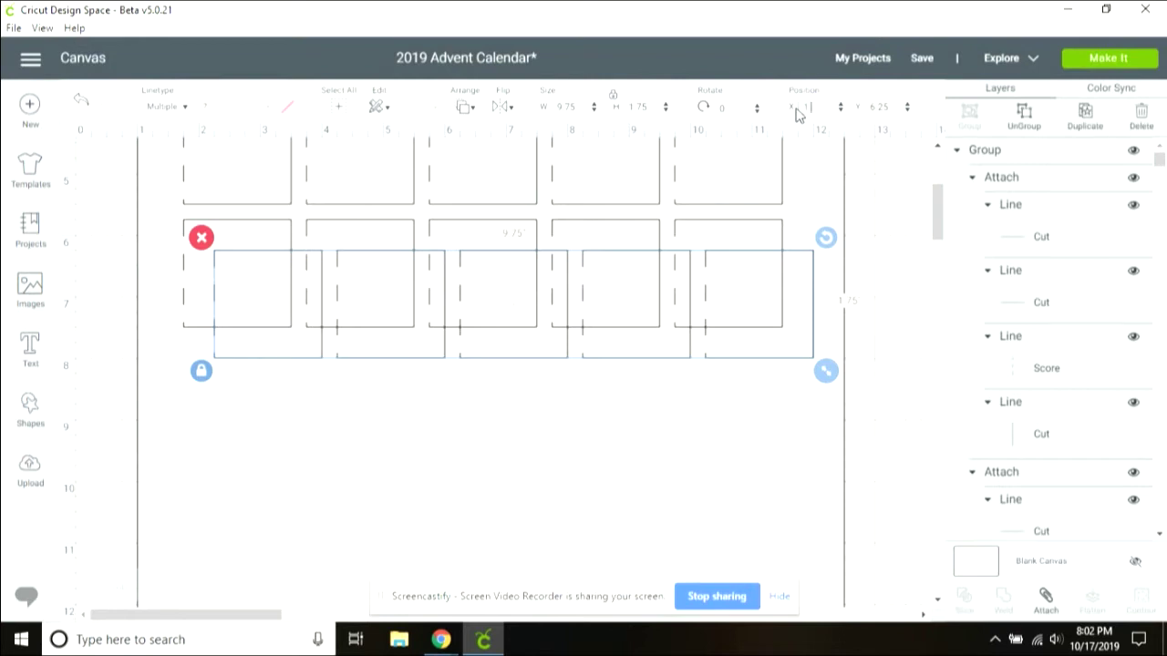
type(".75")
key("Tab")
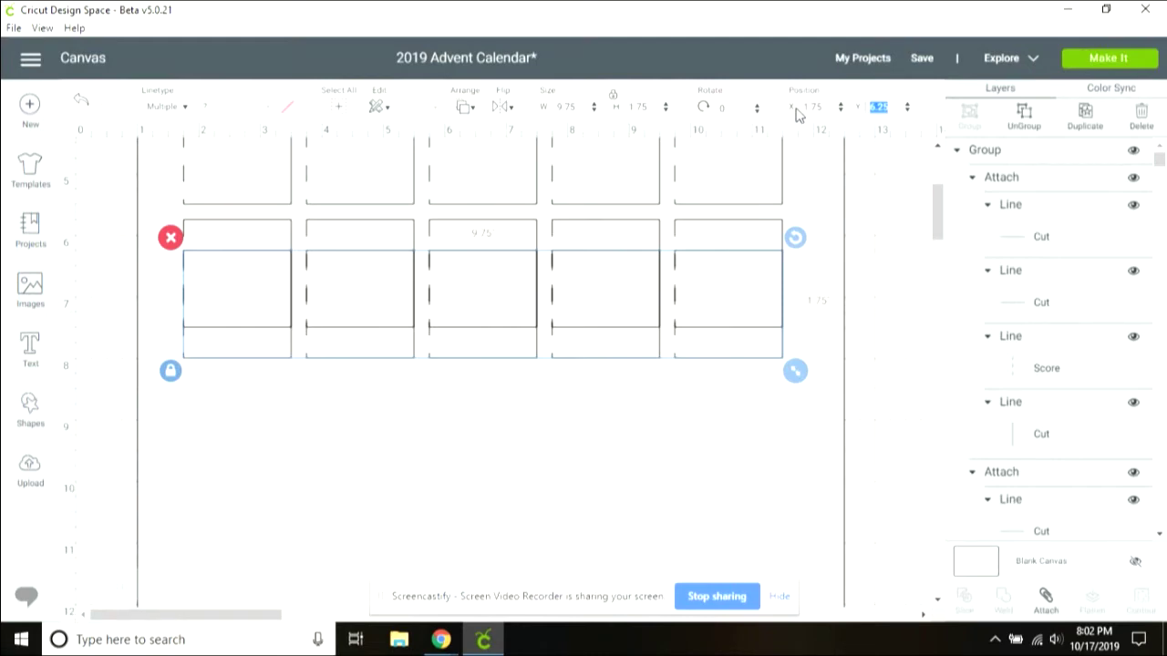
type("7.25")
key("Return")
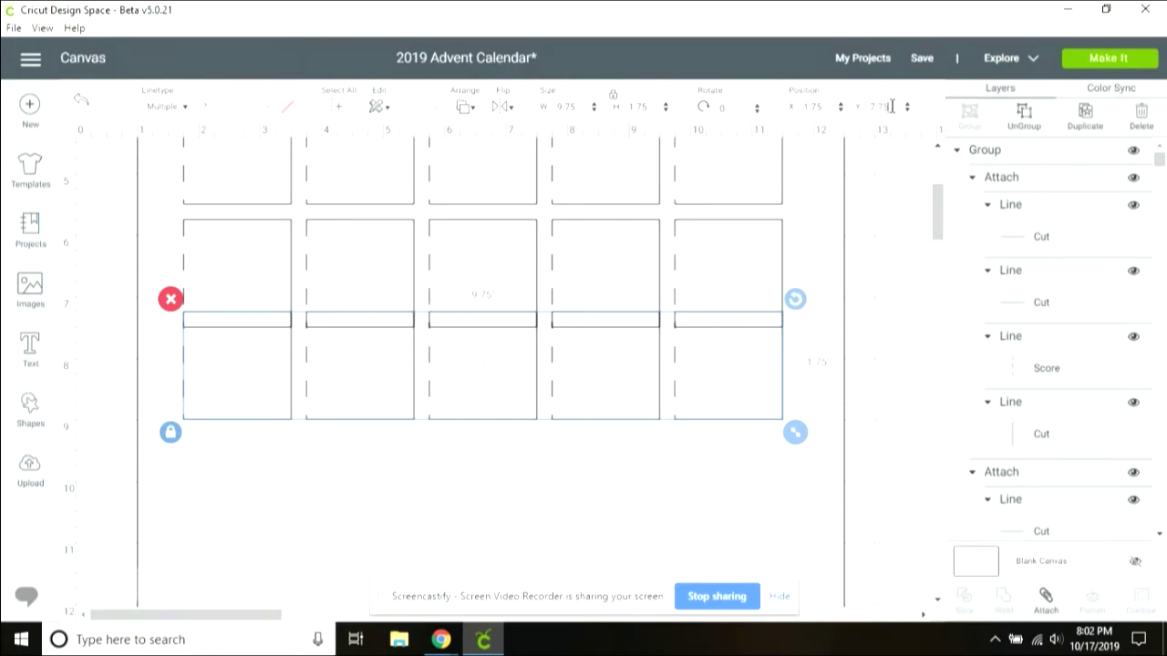
key("Return")
Duplicate the fourth row of doors and position the copy at X 1.75, Y 9.75 as the fifth row
left_click_drag(934, 215, 1028, 158)
left_click(969, 115)
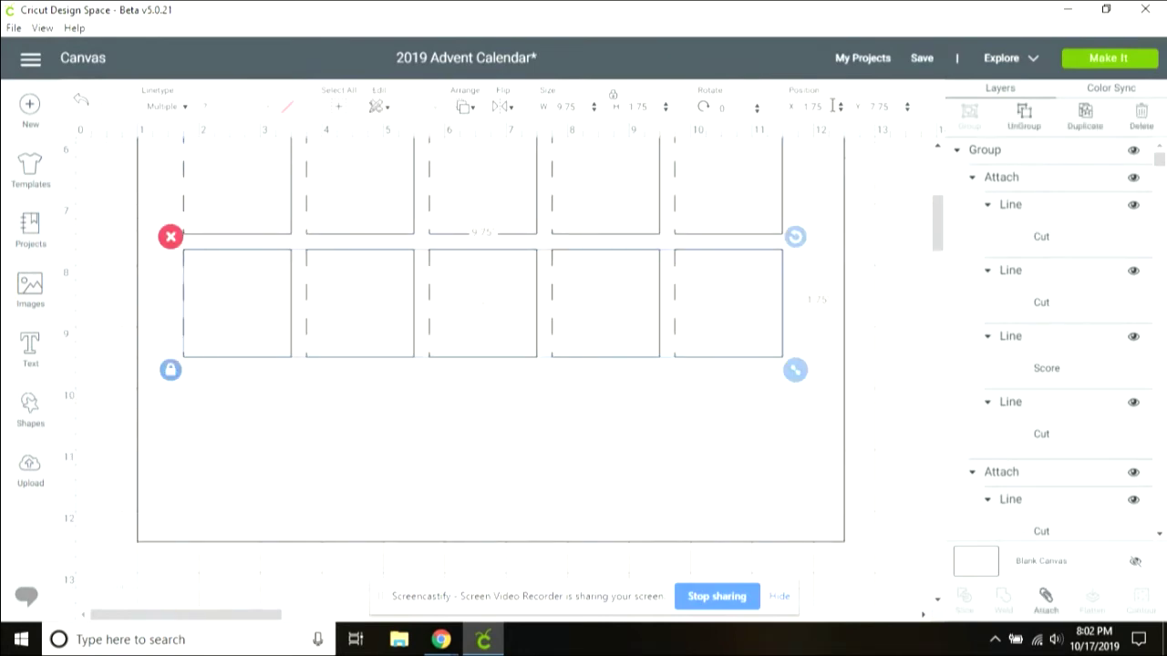
left_click_drag(832, 106, 802, 107)
type("2.25")
key("Return")
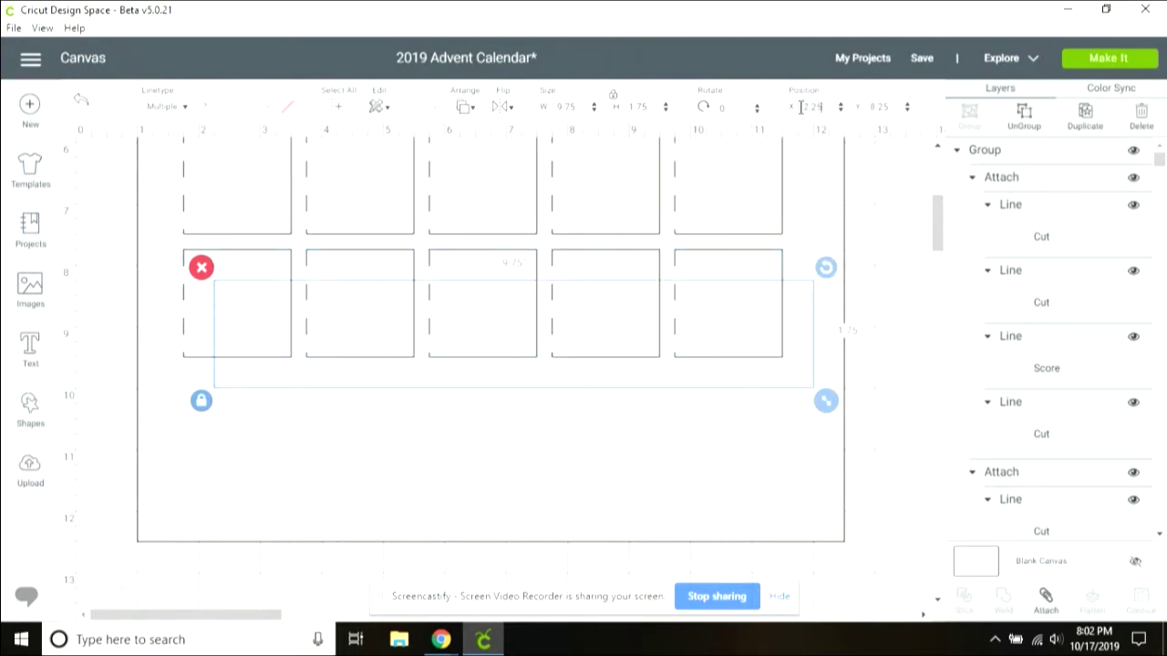
left_click_drag(826, 107, 778, 119)
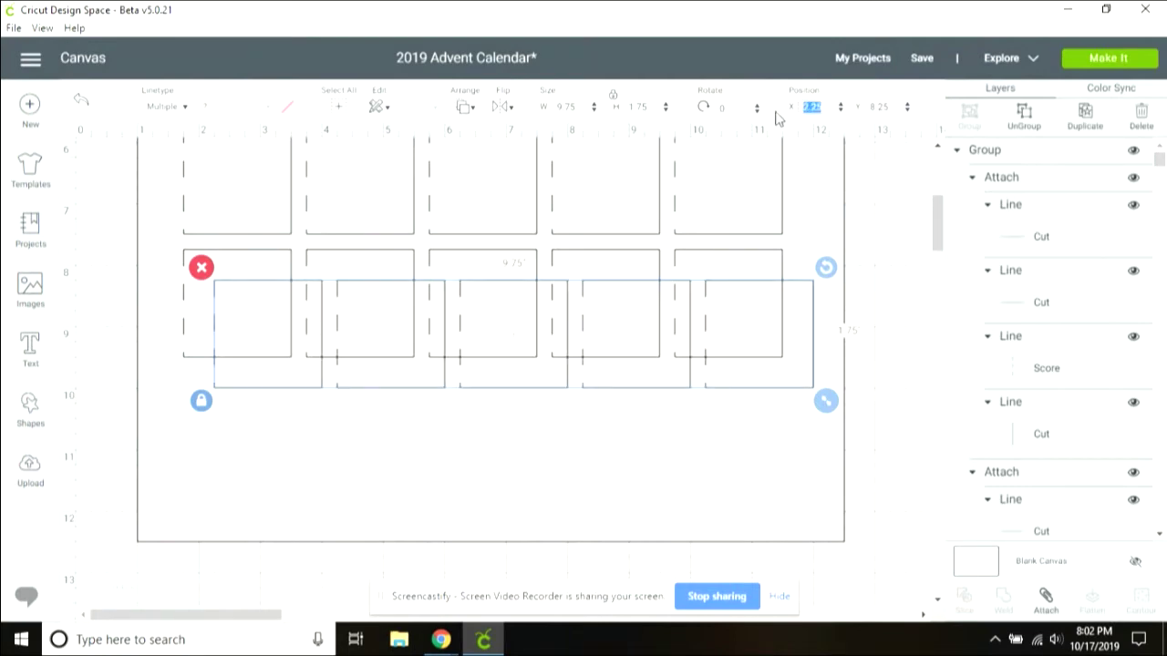
type("1.75")
key("Tab")
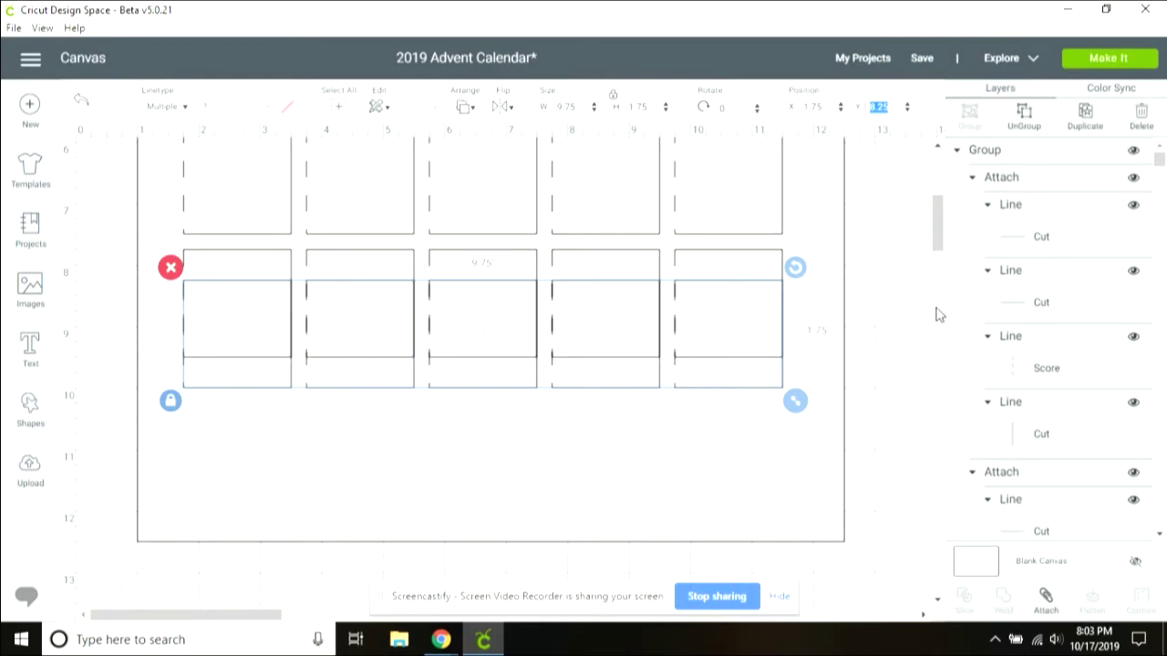
type("9.75")
key("Return")
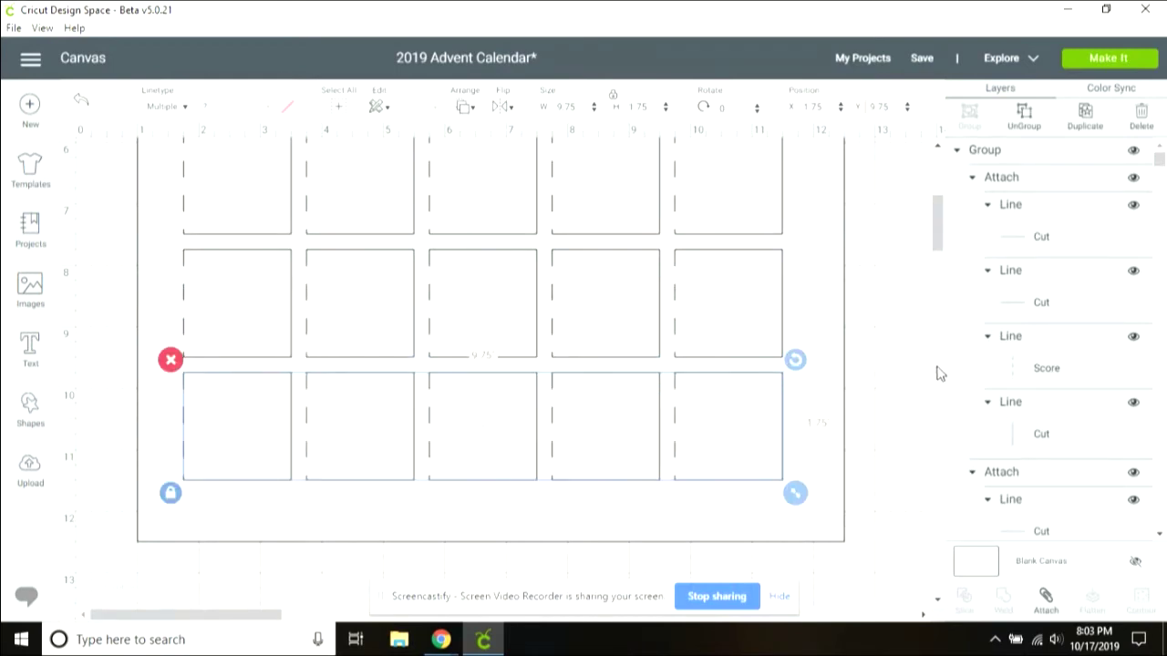
left_click_drag(938, 229, 941, 189)
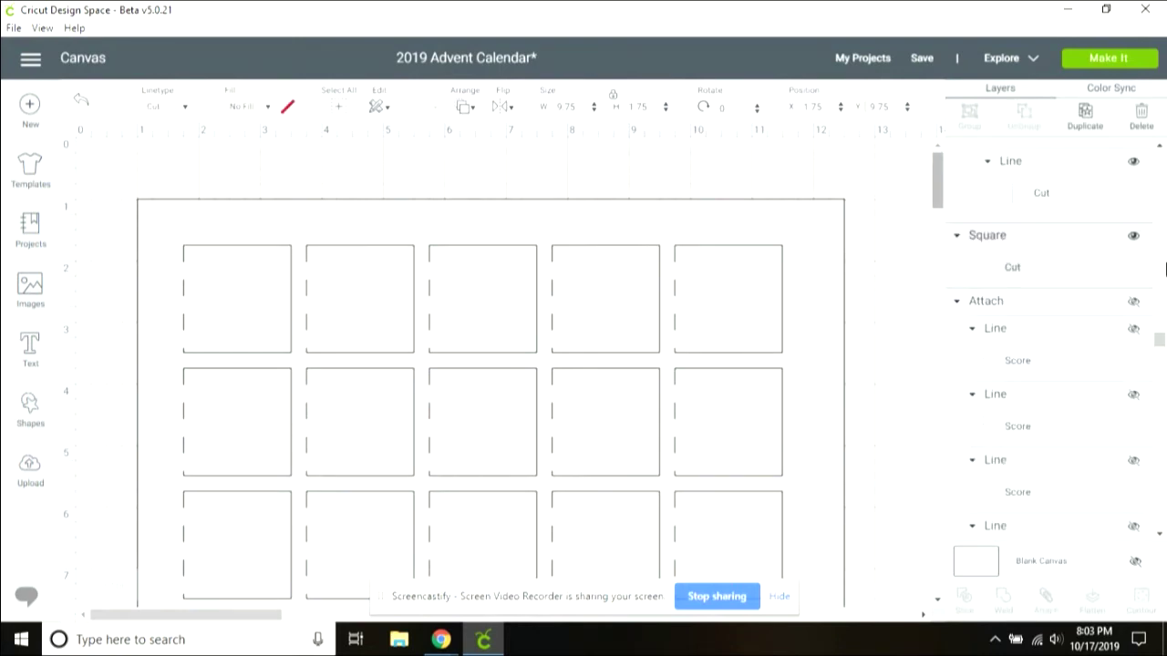
left_click(987, 234)
scroll(1164, 209, "up", 5)
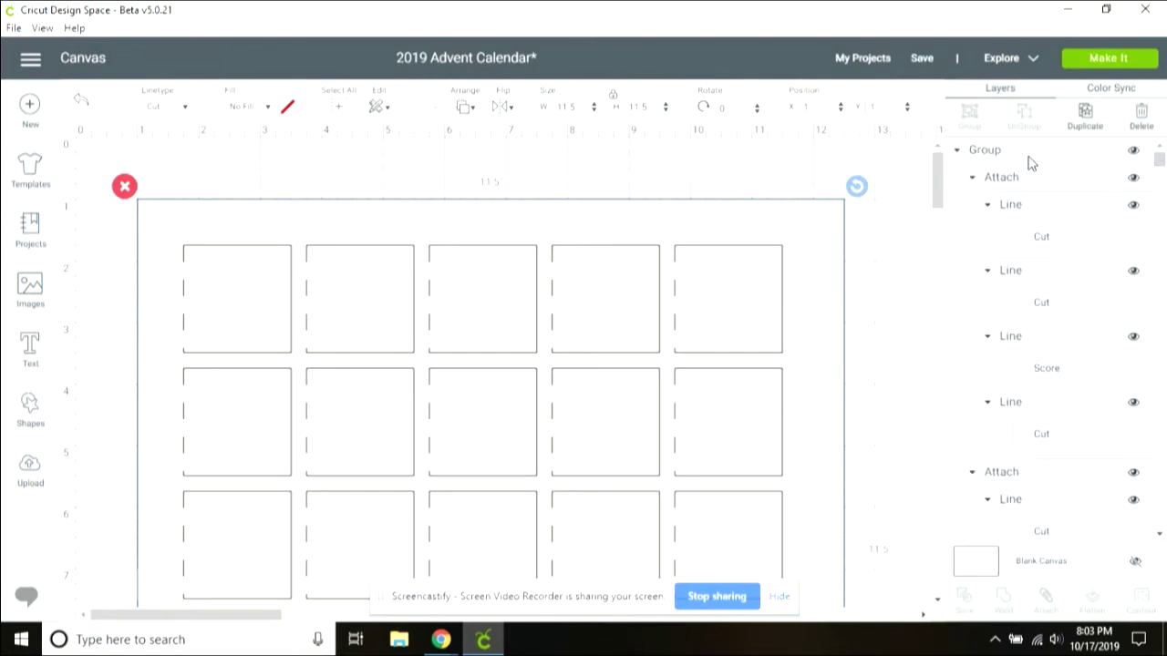
Group all five rows of doors into a single group, leaving the outer square out of it
scroll(1164, 171, "down", 6)
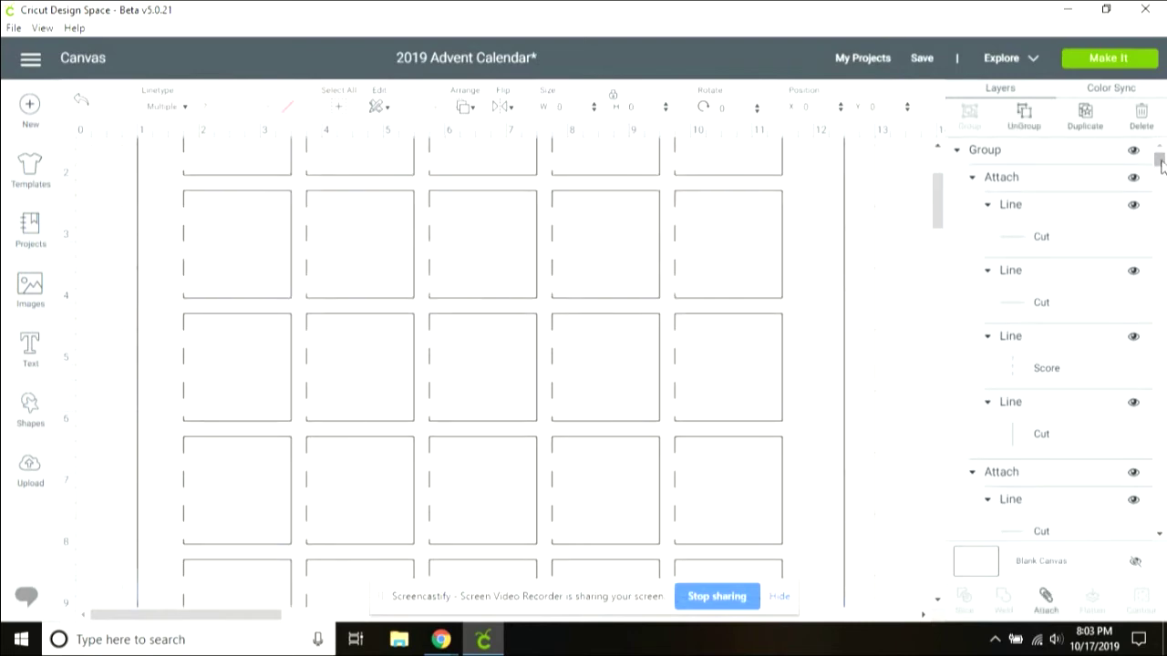
scroll(1162, 183, "down", 3)
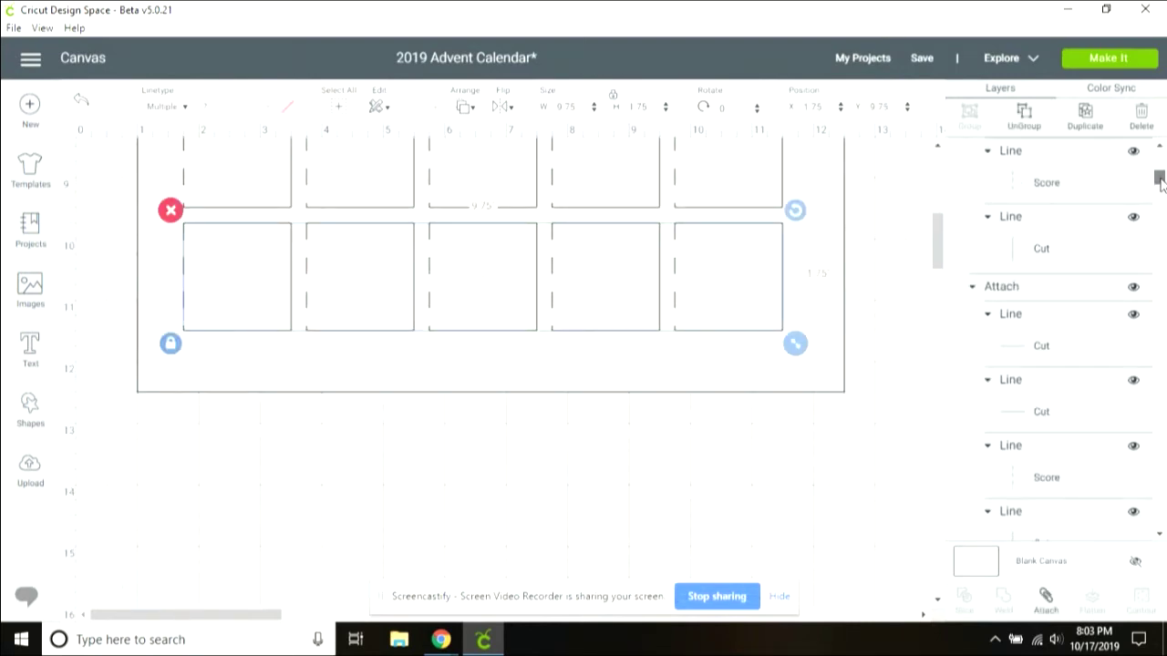
left_click_drag(1161, 189, 1162, 201)
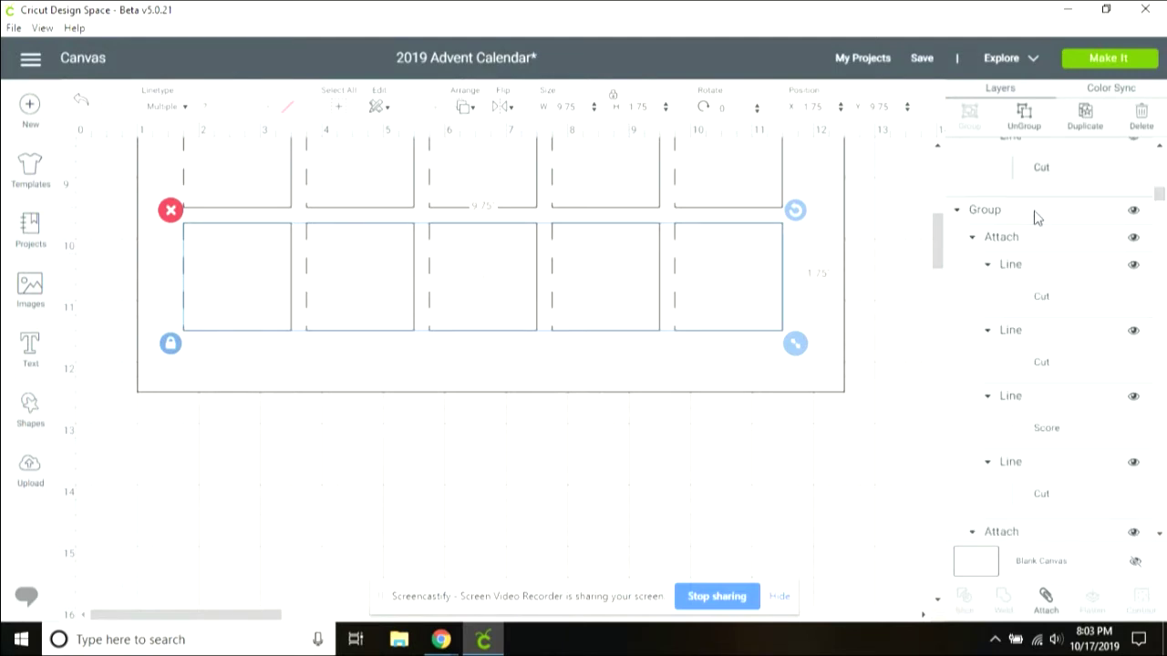
left_click(1099, 224)
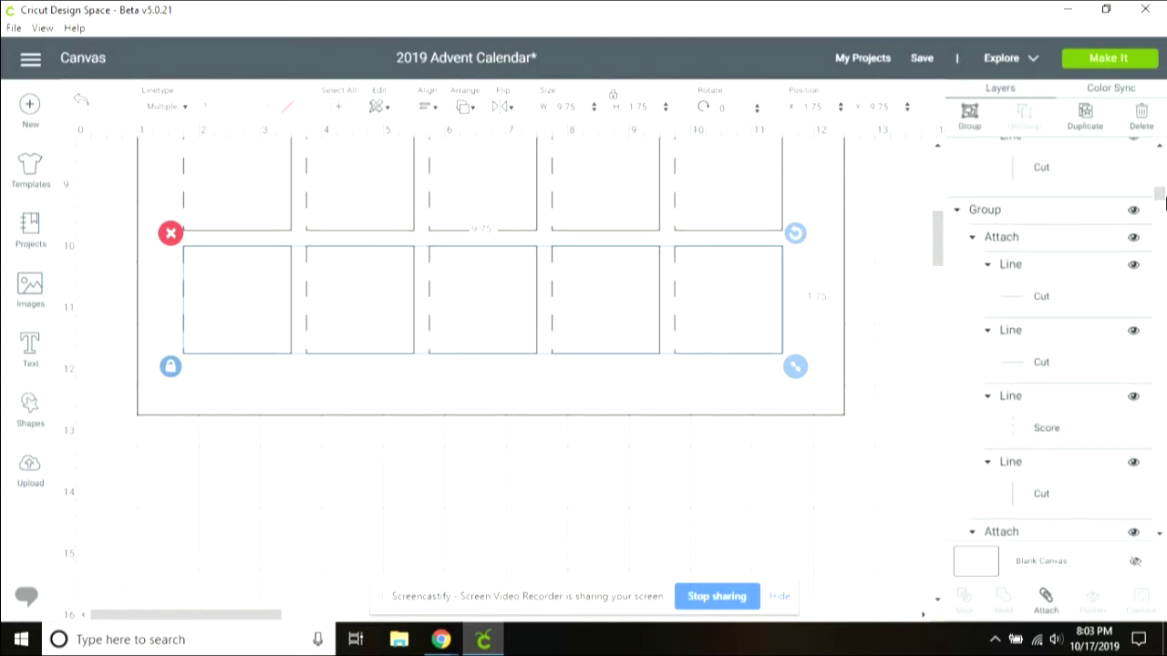
left_click_drag(1159, 194, 1159, 229)
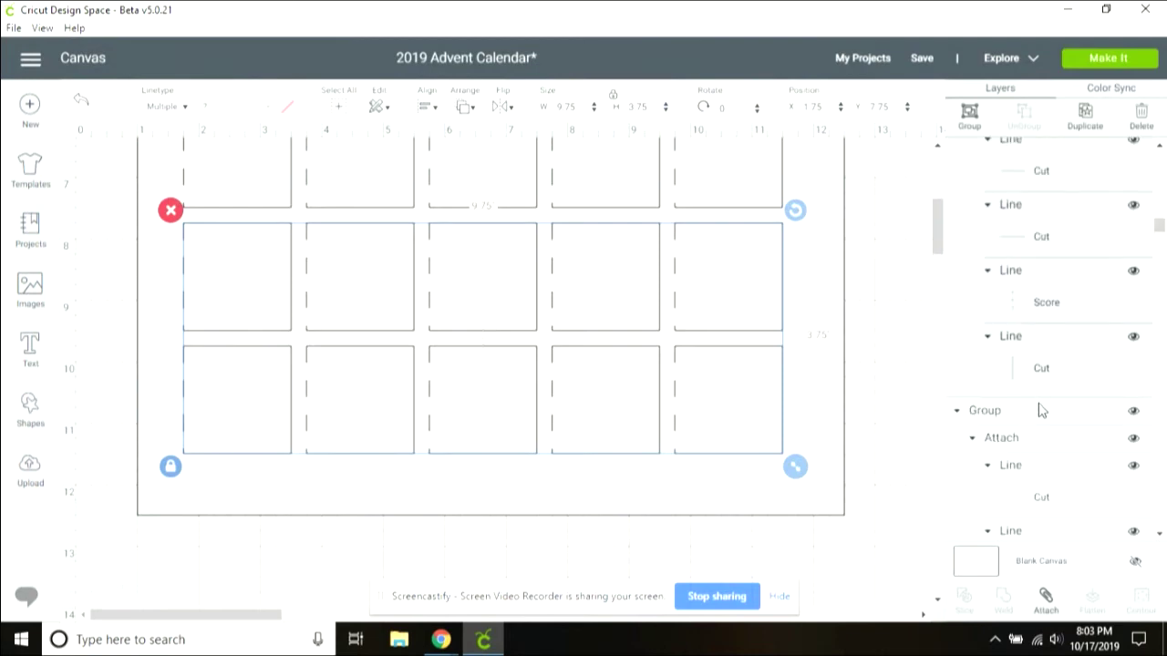
left_click_drag(1163, 240, 1162, 266)
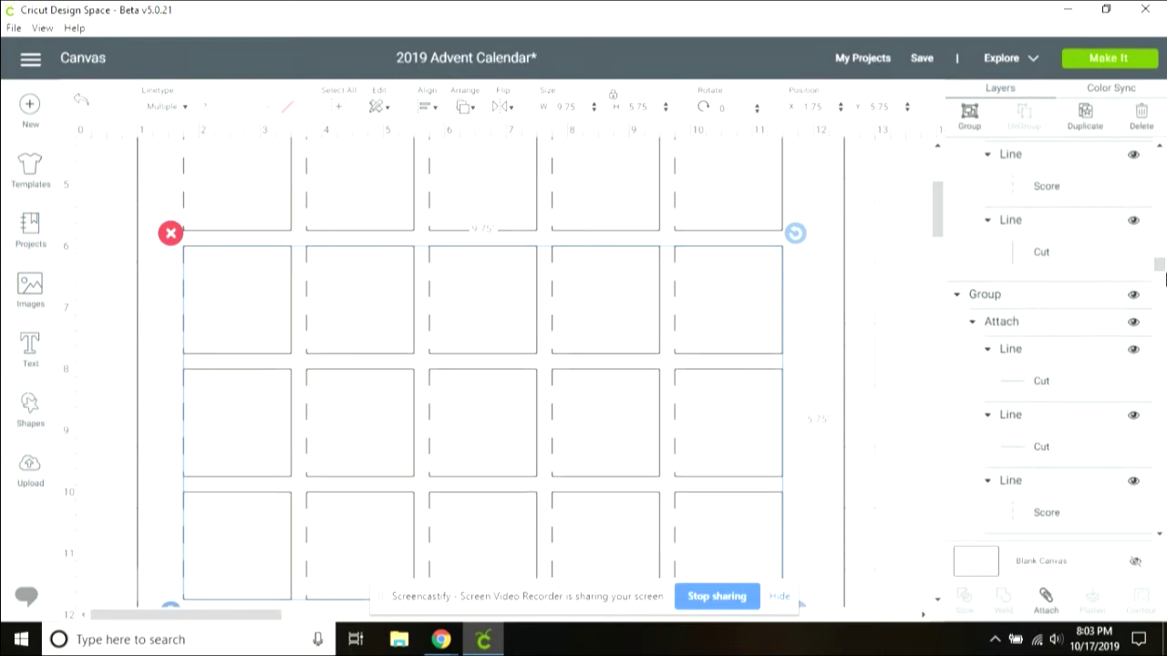
left_click_drag(1161, 264, 1162, 301)
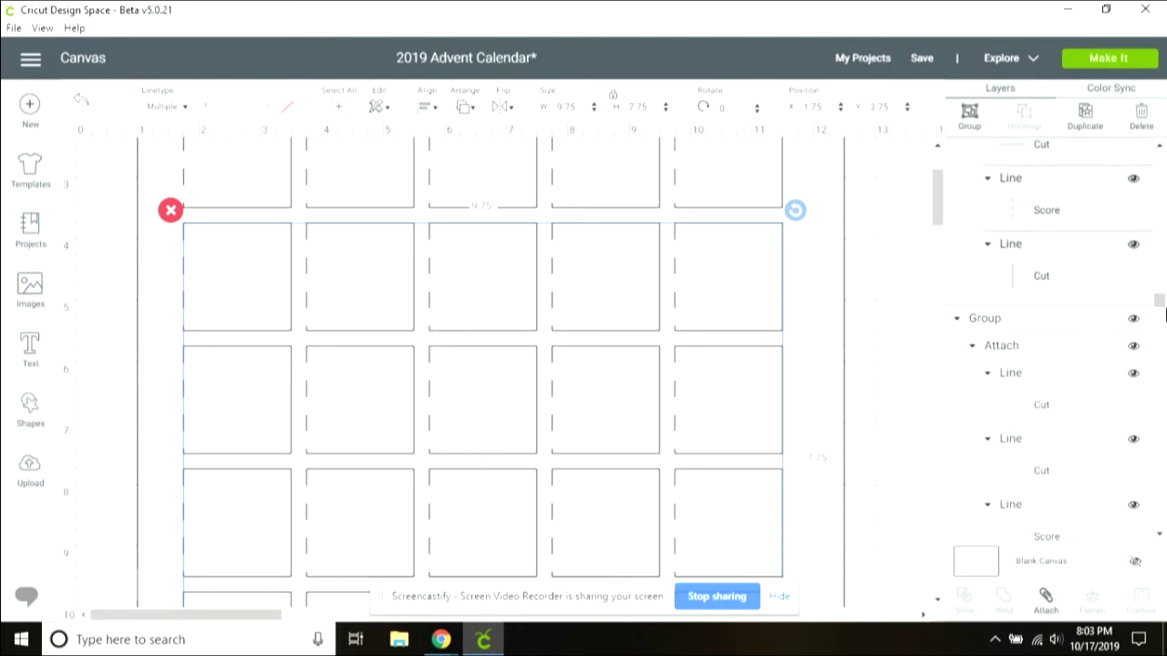
left_click_drag(1163, 314, 1163, 341)
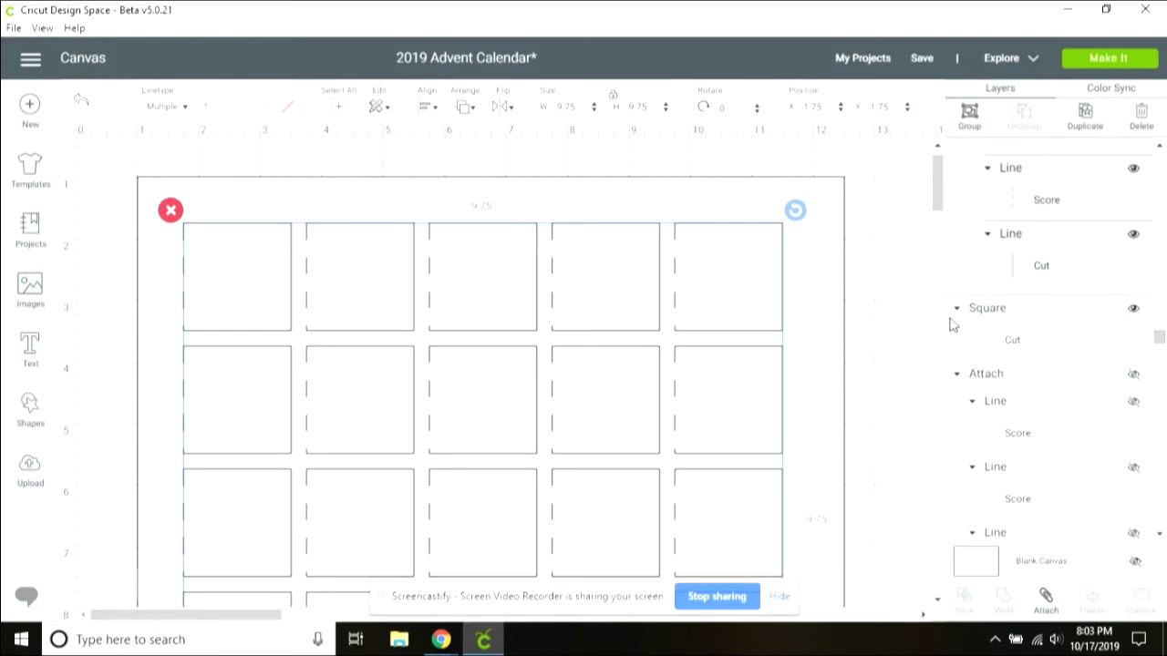
left_click(939, 218)
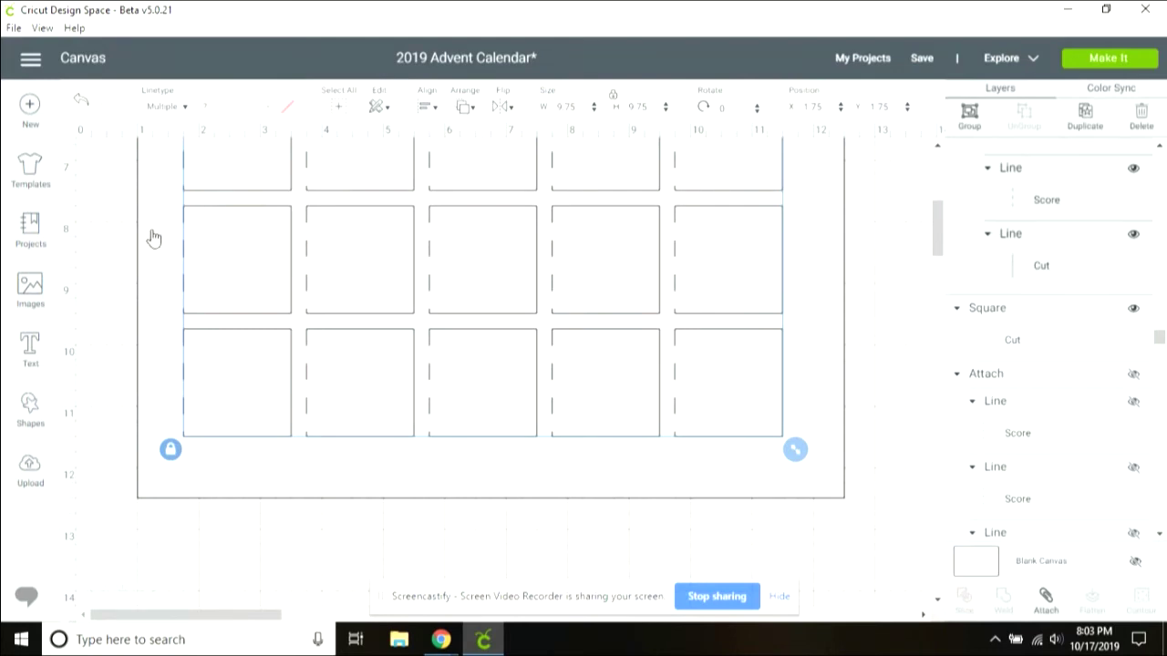
key("ctrl+g")
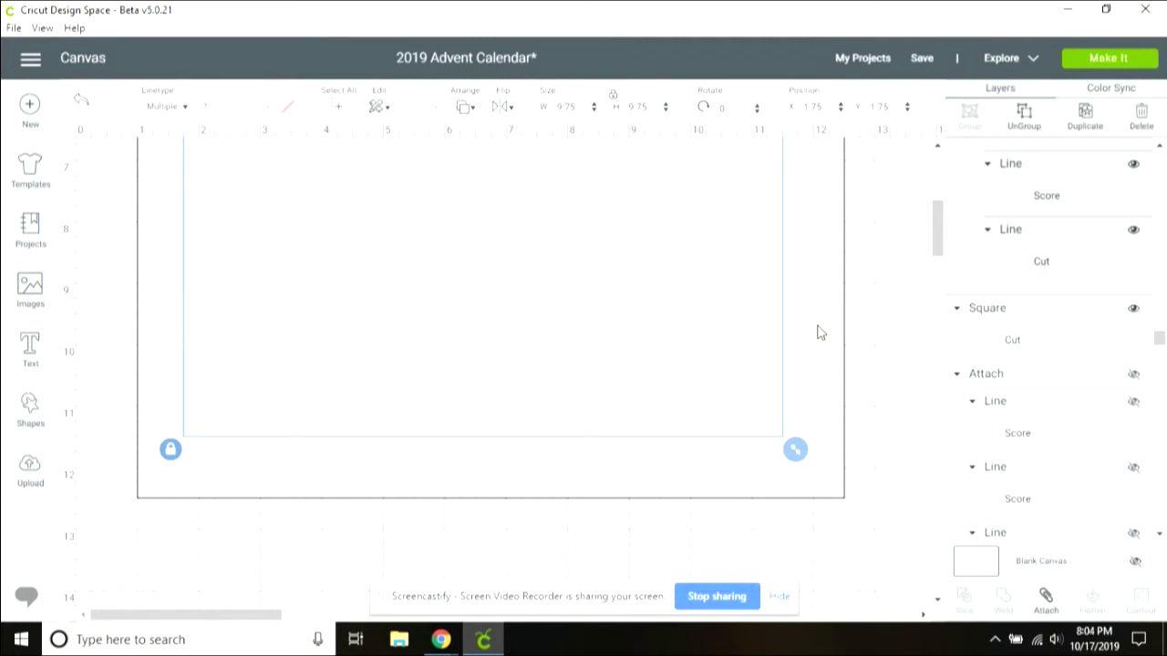
Center the combined door group horizontally and vertically within the 11.5-inch square using the Center alignment
left_click_drag(938, 244, 940, 192)
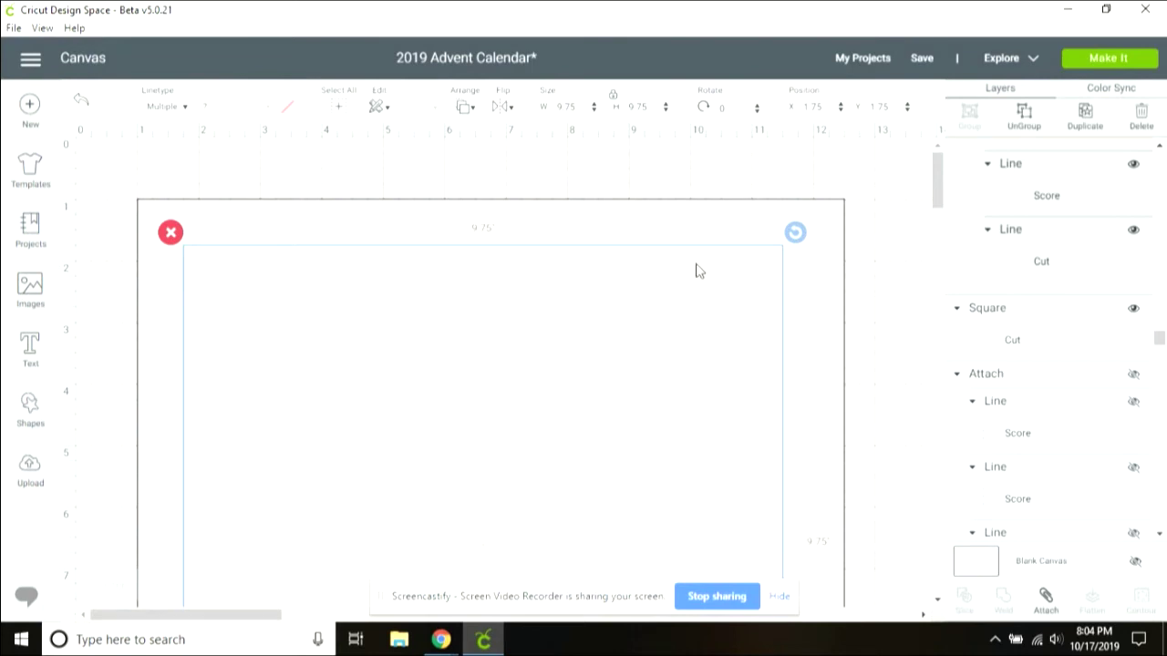
left_click(884, 253)
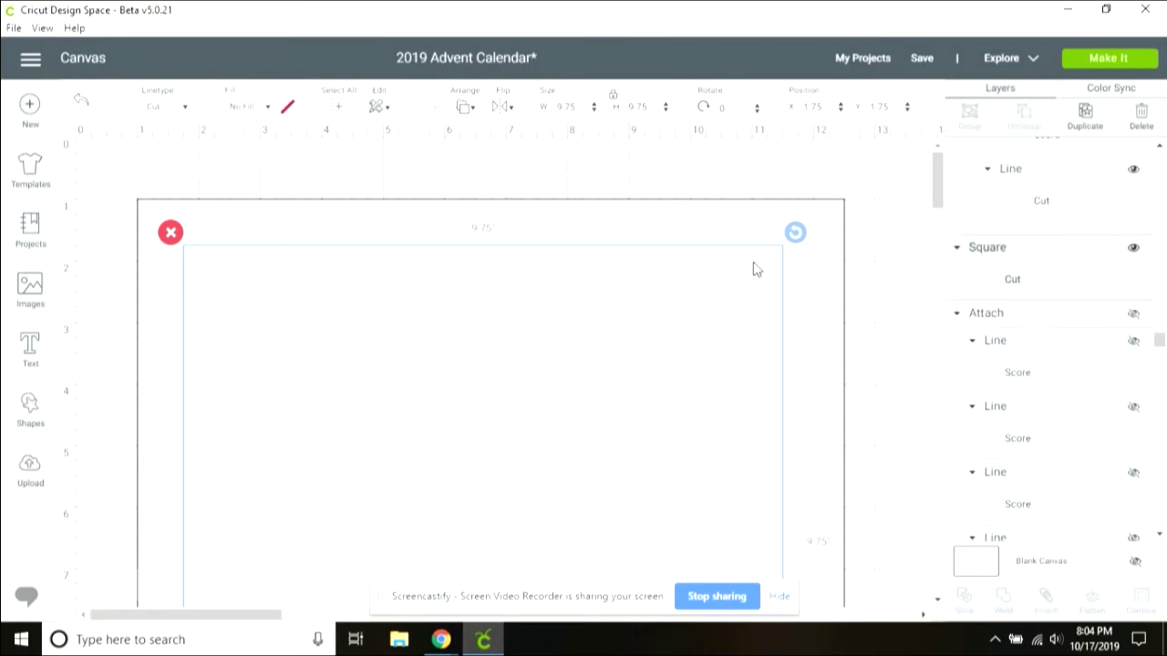
left_click(714, 259)
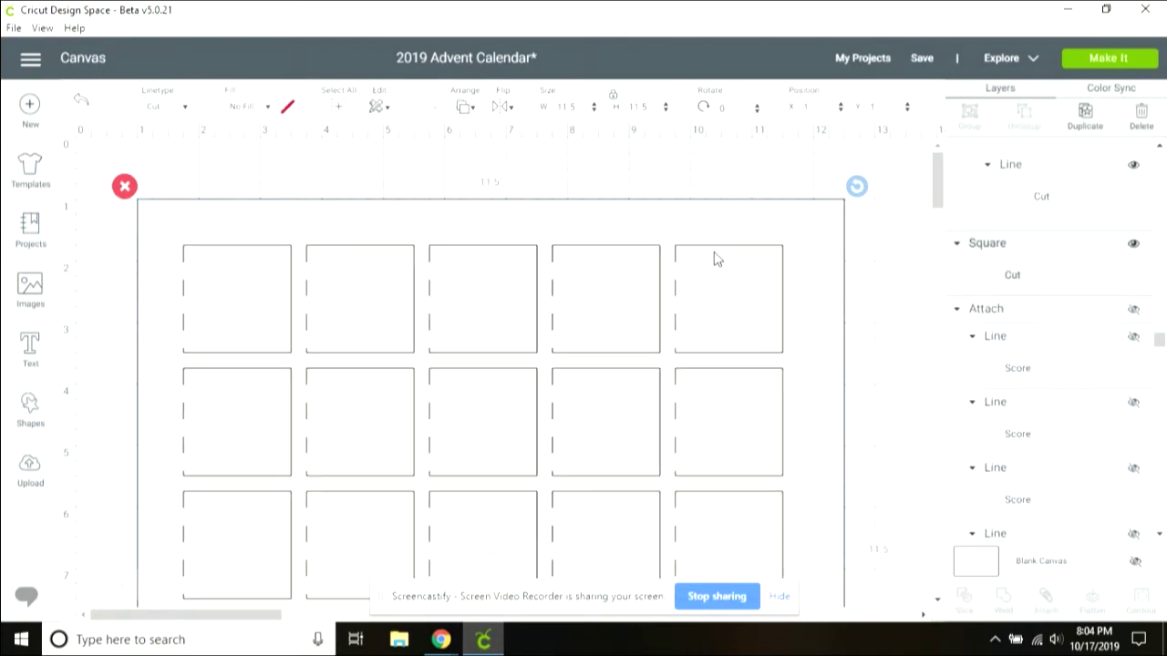
left_click(727, 257)
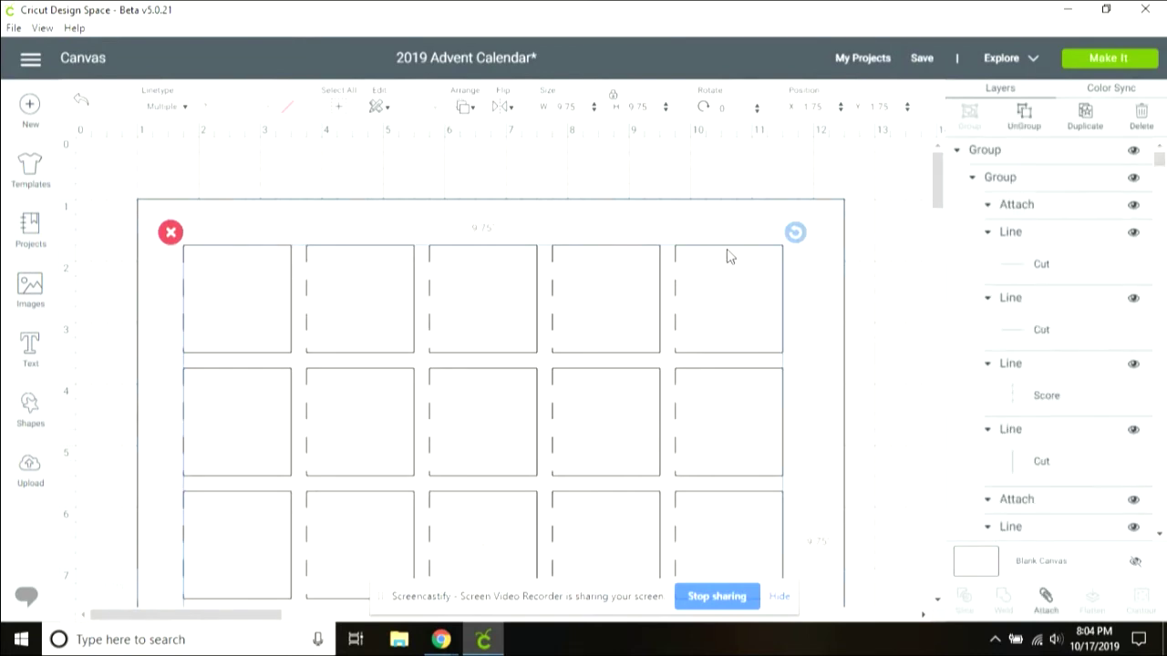
left_click(819, 219)
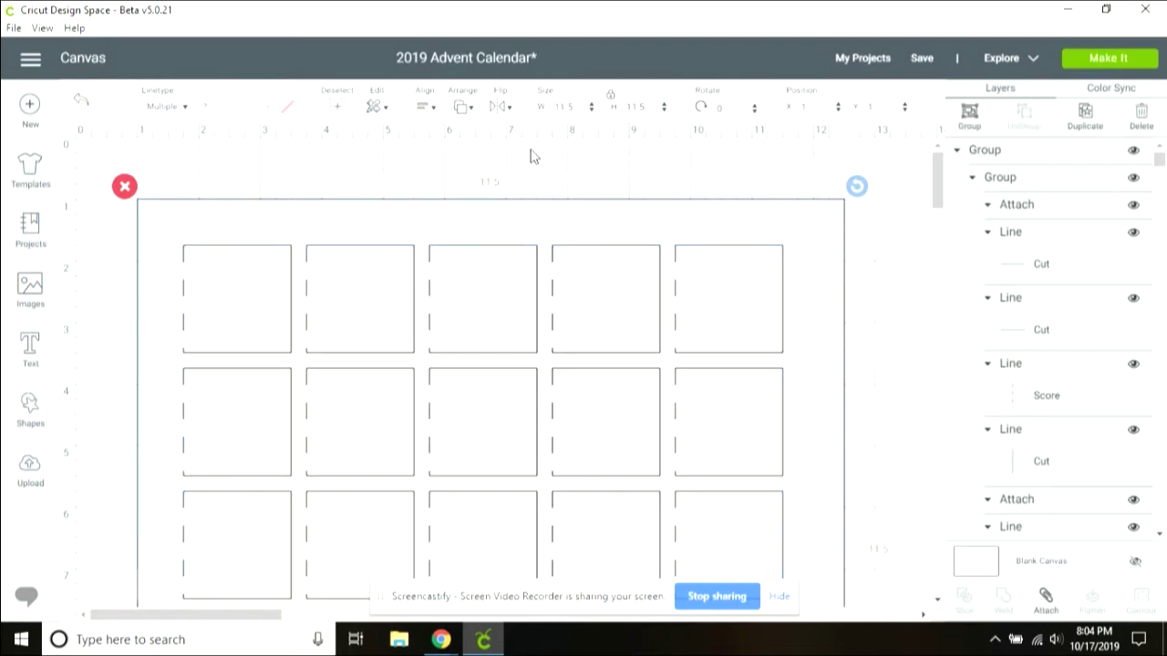
left_click(416, 111)
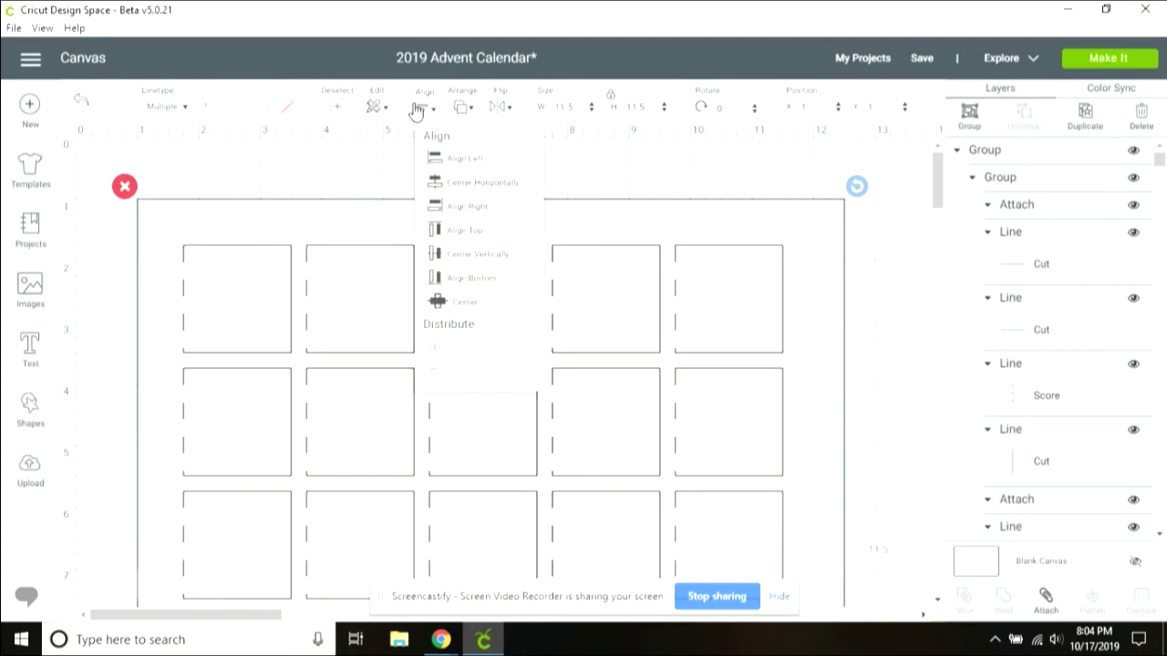
left_click(458, 304)
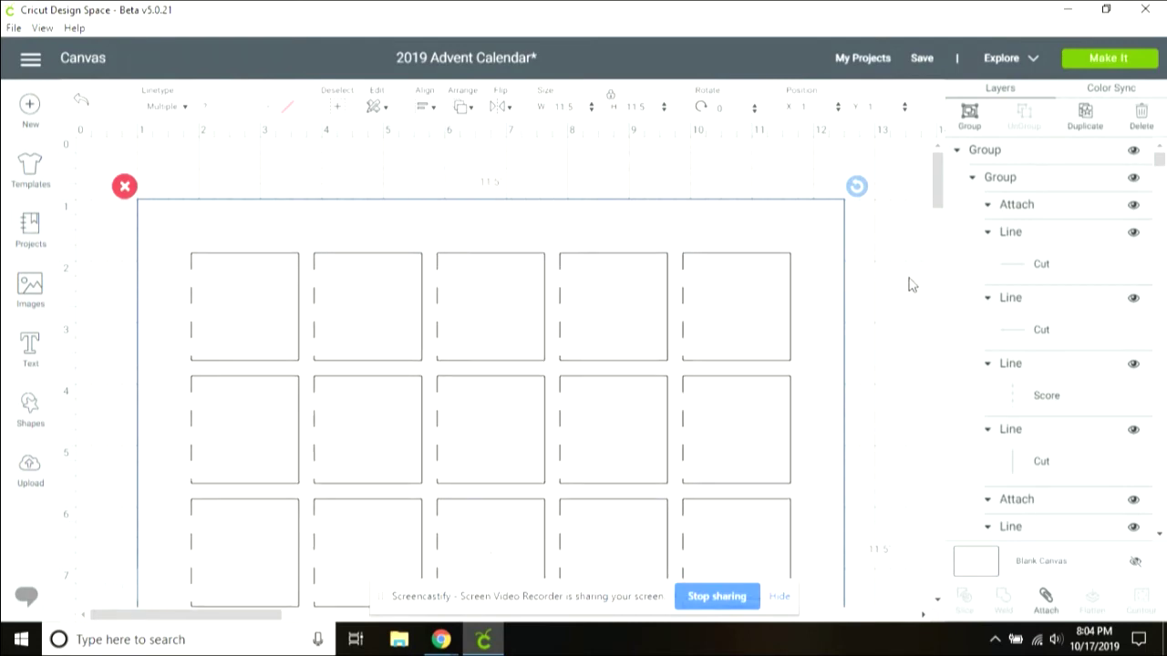
Examine the centered door grid and its margins inside the outer square from the first to the last row
mouse_move(943, 202)
left_mouse_down()
mouse_move(941, 244)
mouse_move(946, 196)
left_mouse_up()
left_click(1046, 599)
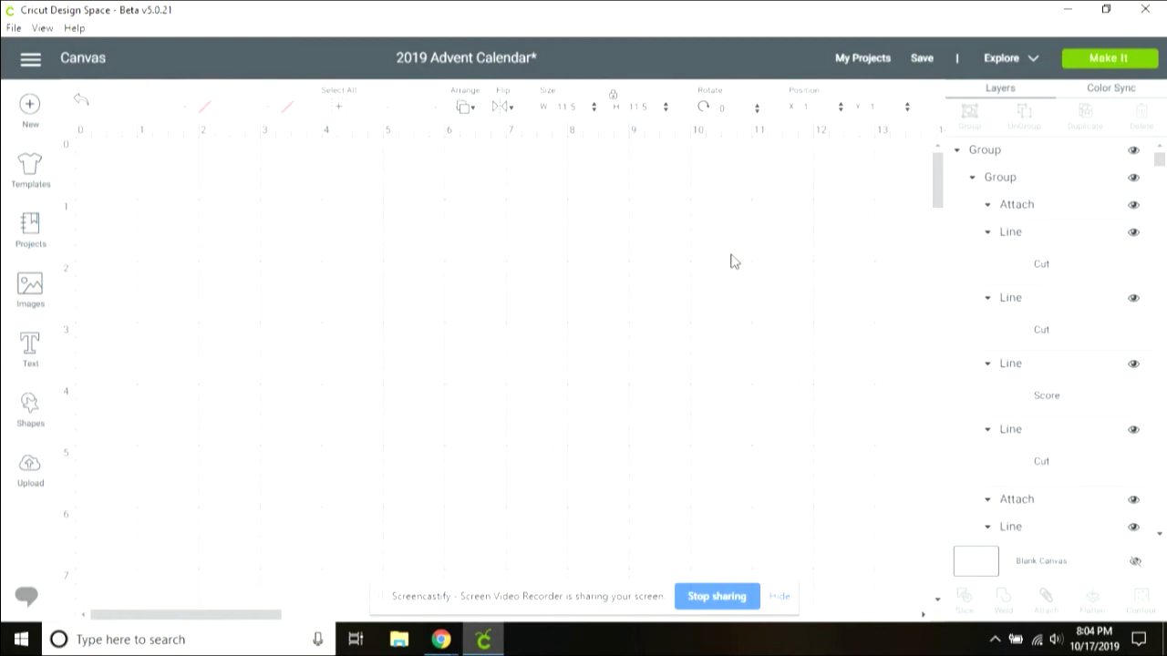
left_click(771, 242)
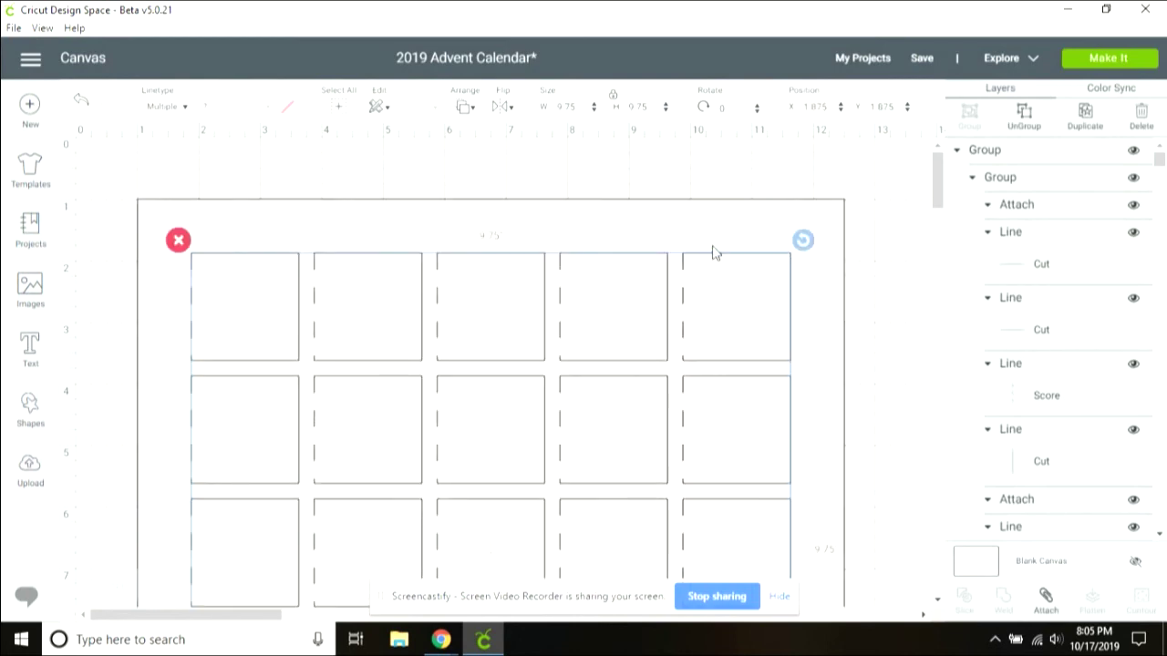
left_click(820, 177)
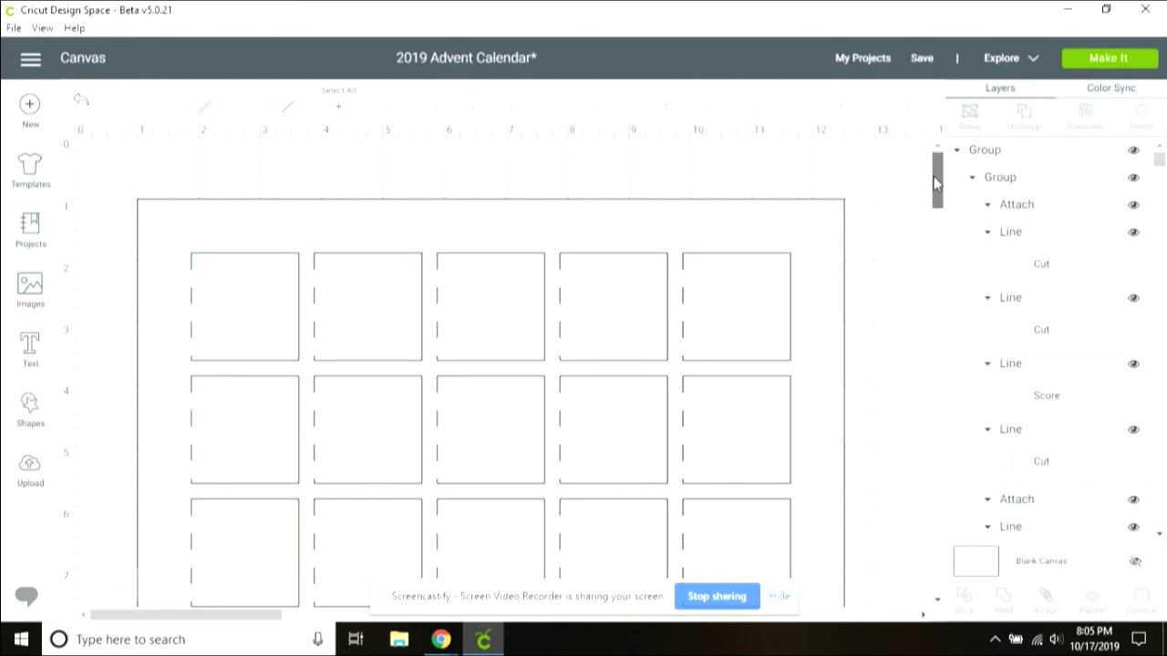
scroll(936, 199, "down", 3)
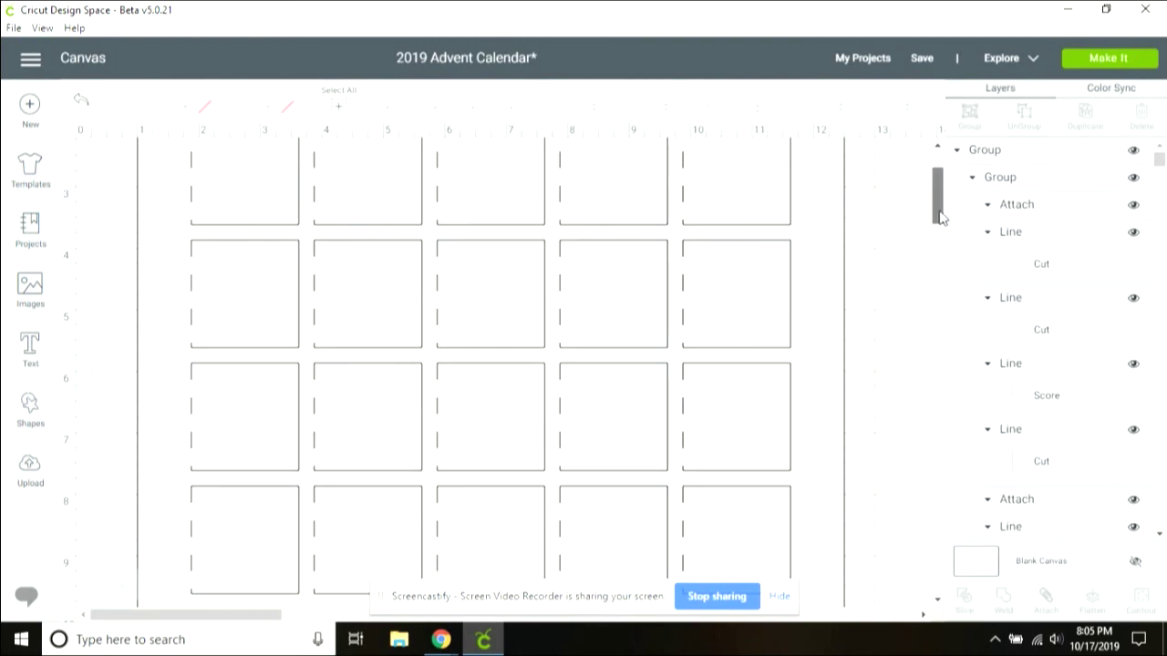
mouse_move(945, 212)
left_mouse_down()
mouse_move(944, 245)
mouse_move(943, 215)
left_mouse_up()
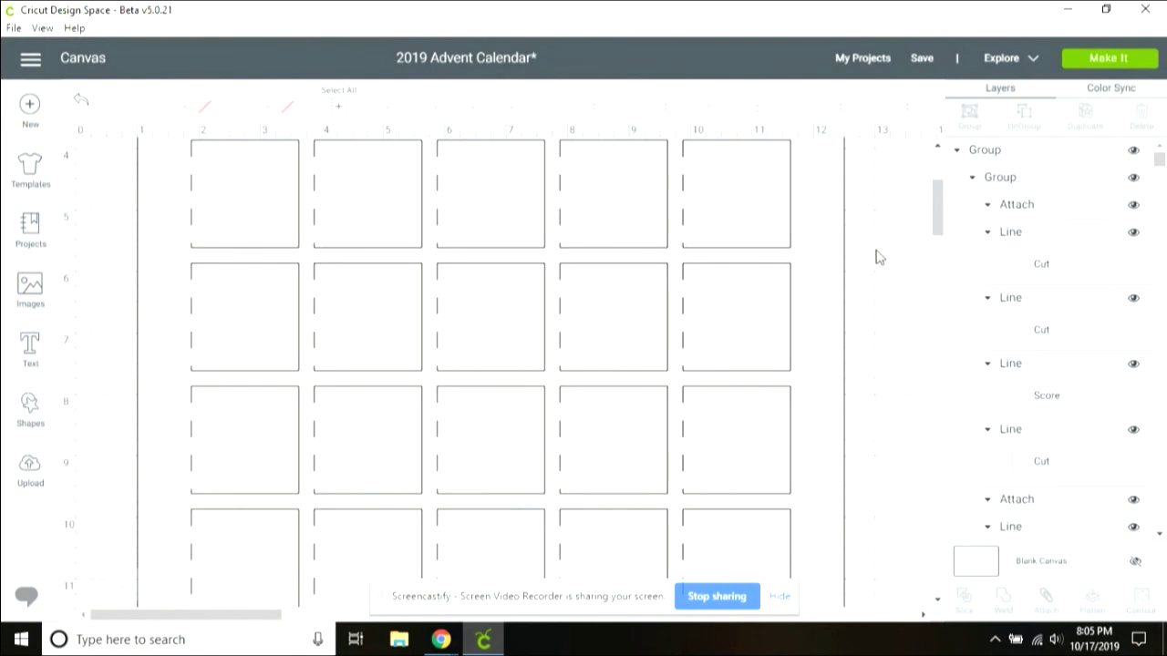
left_click_drag(942, 226, 943, 221)
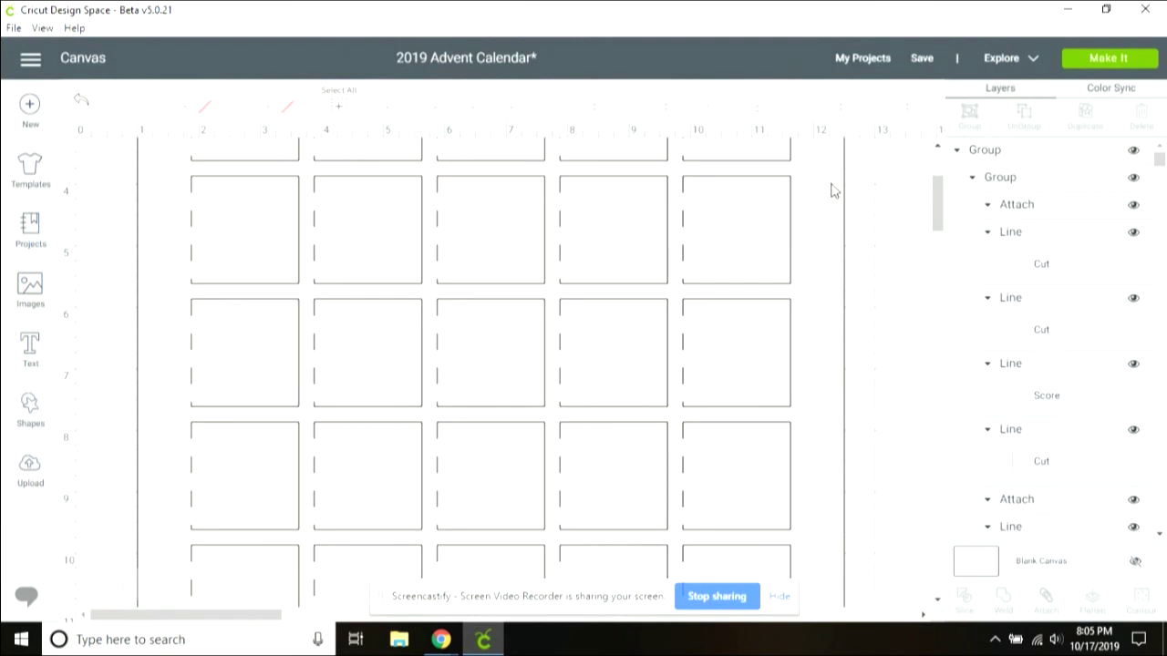
left_click_drag(943, 208, 942, 183)
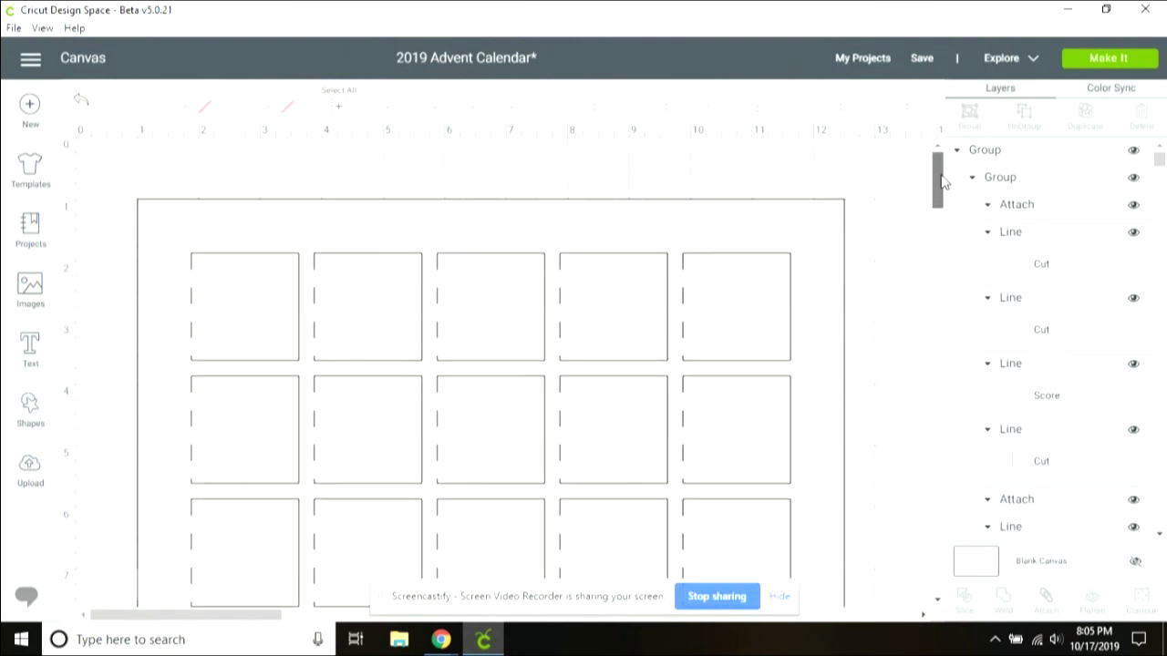